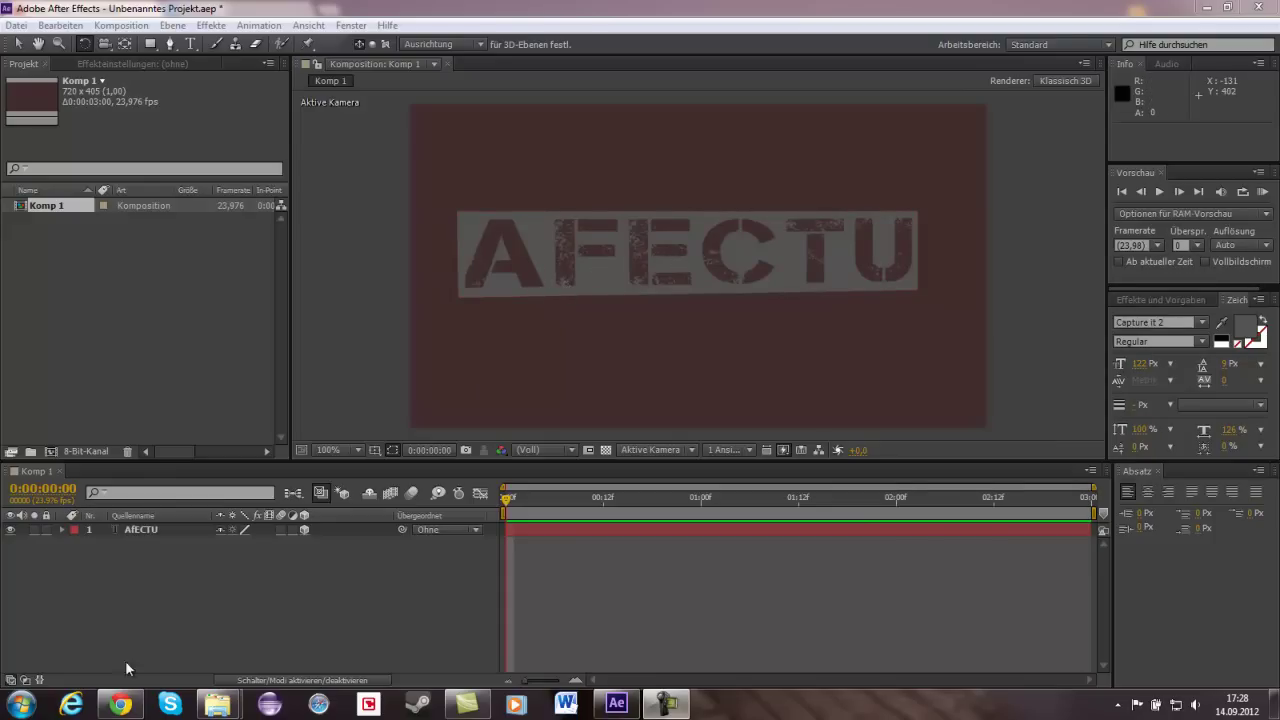
Switch from After Effects to the Chrome web browser.
left_click(120, 705)
Load dafont.com in the browser's Google tab.
left_click(228, 8)
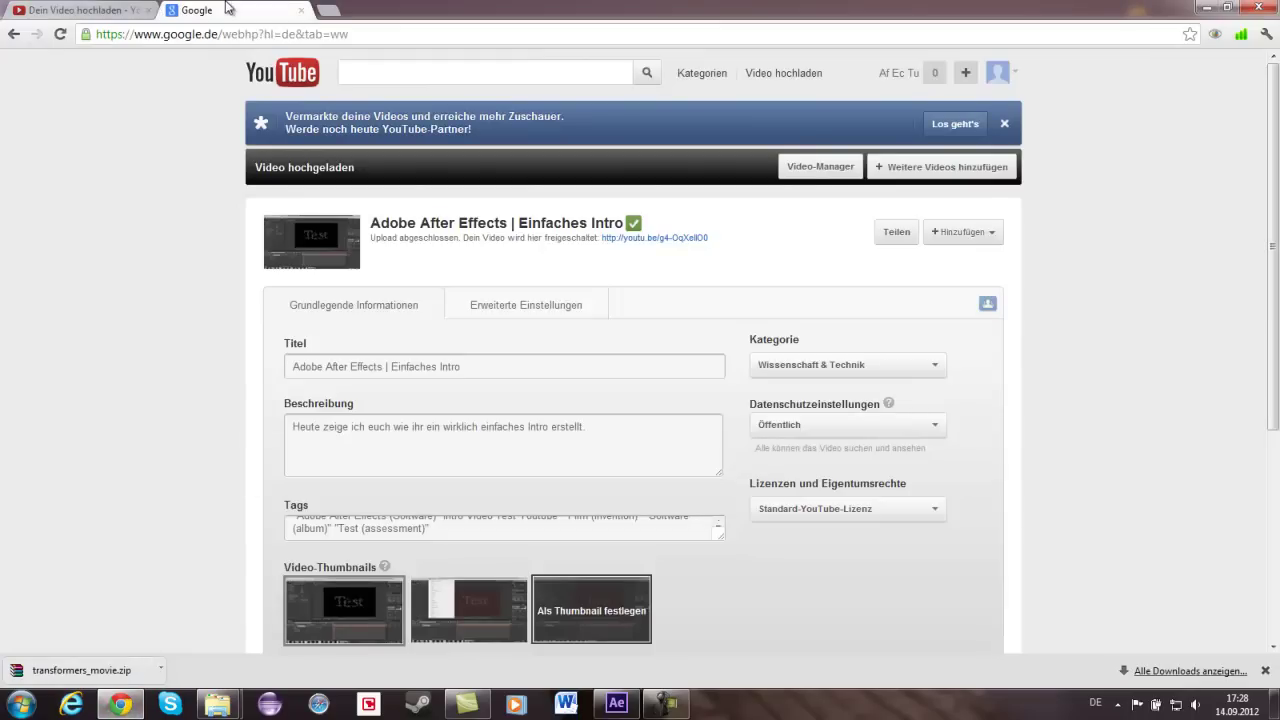
left_click(366, 38)
type("da")
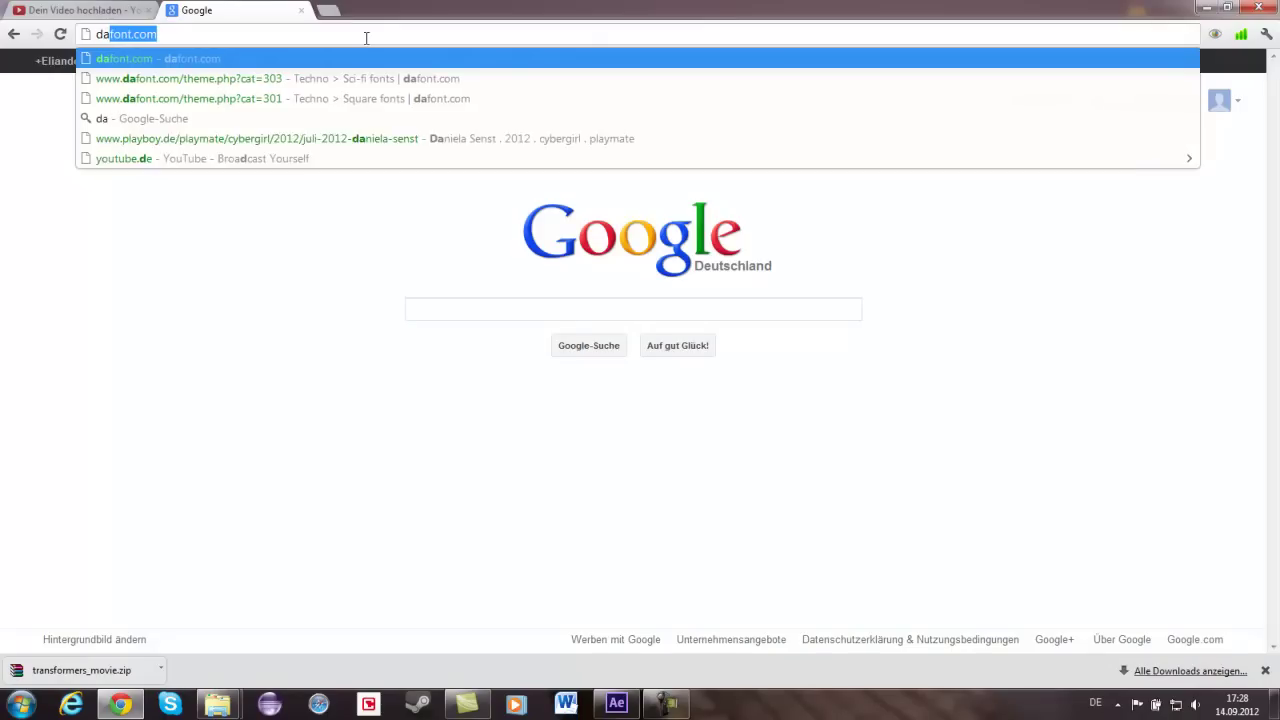
type("d")
key("BackSpace")
type("font.com")
key("Return")
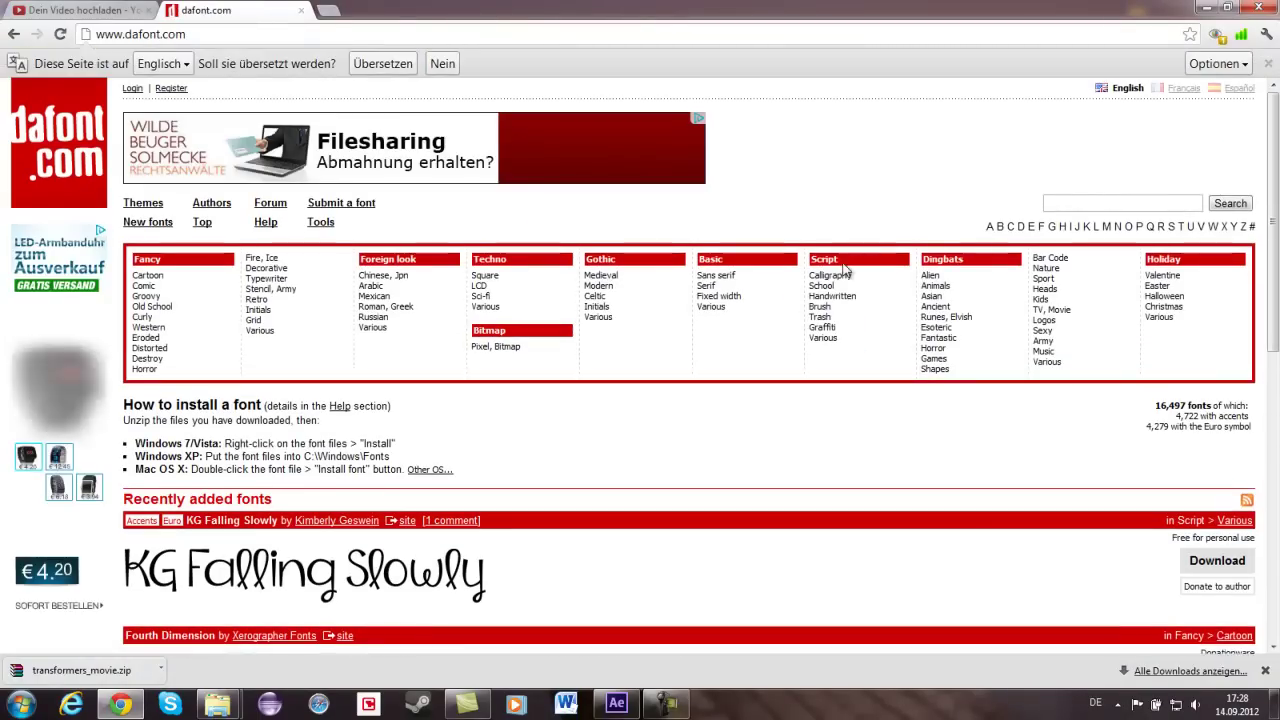
Browse the dafont homepage and the Script > Calligraphy font listing.
scroll(809, 303, "down", 2)
scroll(809, 303, "down", 2)
scroll(809, 303, "down", 1)
scroll(809, 303, "up", 2)
scroll(809, 303, "up", 2)
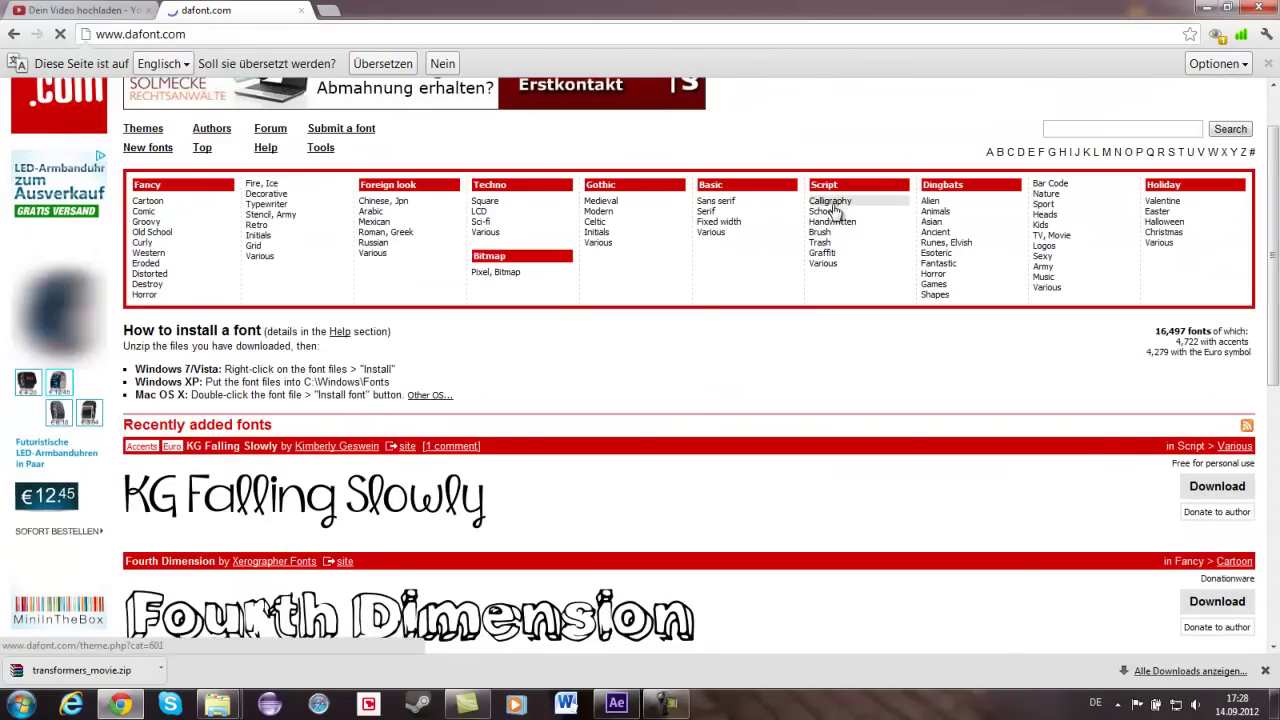
left_click(831, 203)
scroll(830, 214, "down", 2)
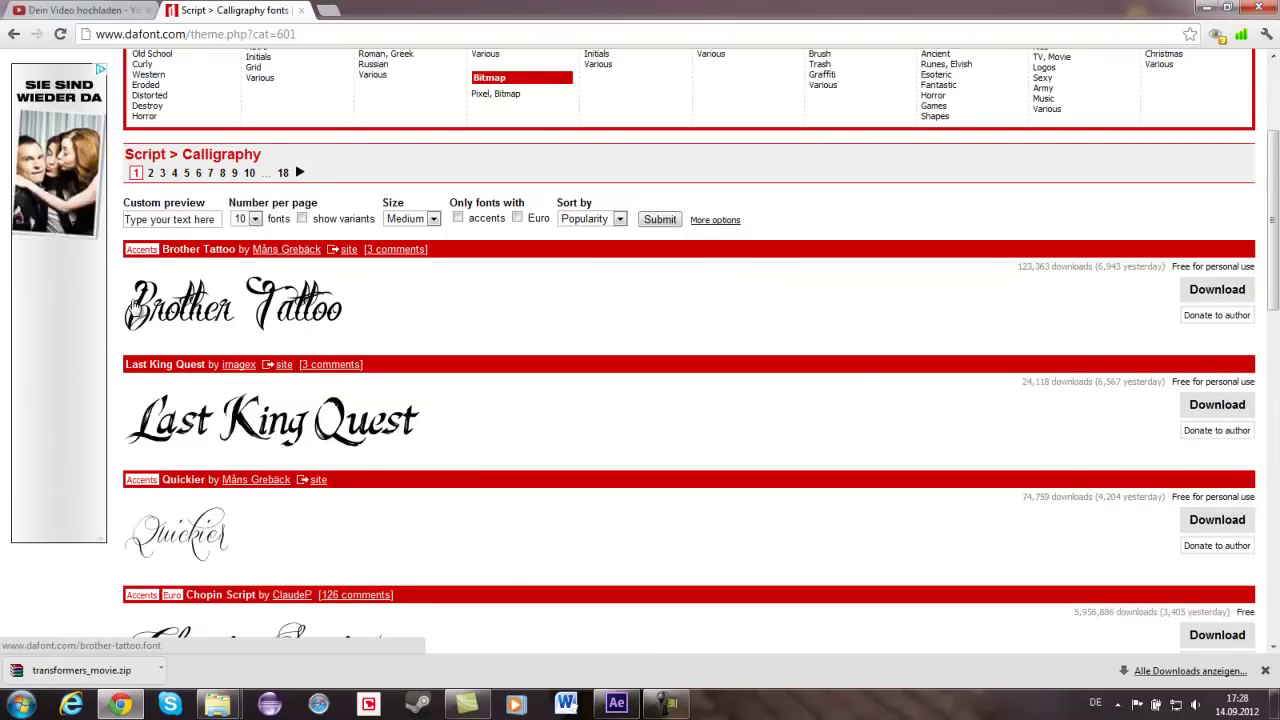
scroll(300, 329, "down", 2)
scroll(386, 331, "down", 2)
scroll(367, 328, "down", 2)
scroll(663, 349, "up", 5)
scroll(826, 320, "up", 1)
scroll(826, 320, "up", 2)
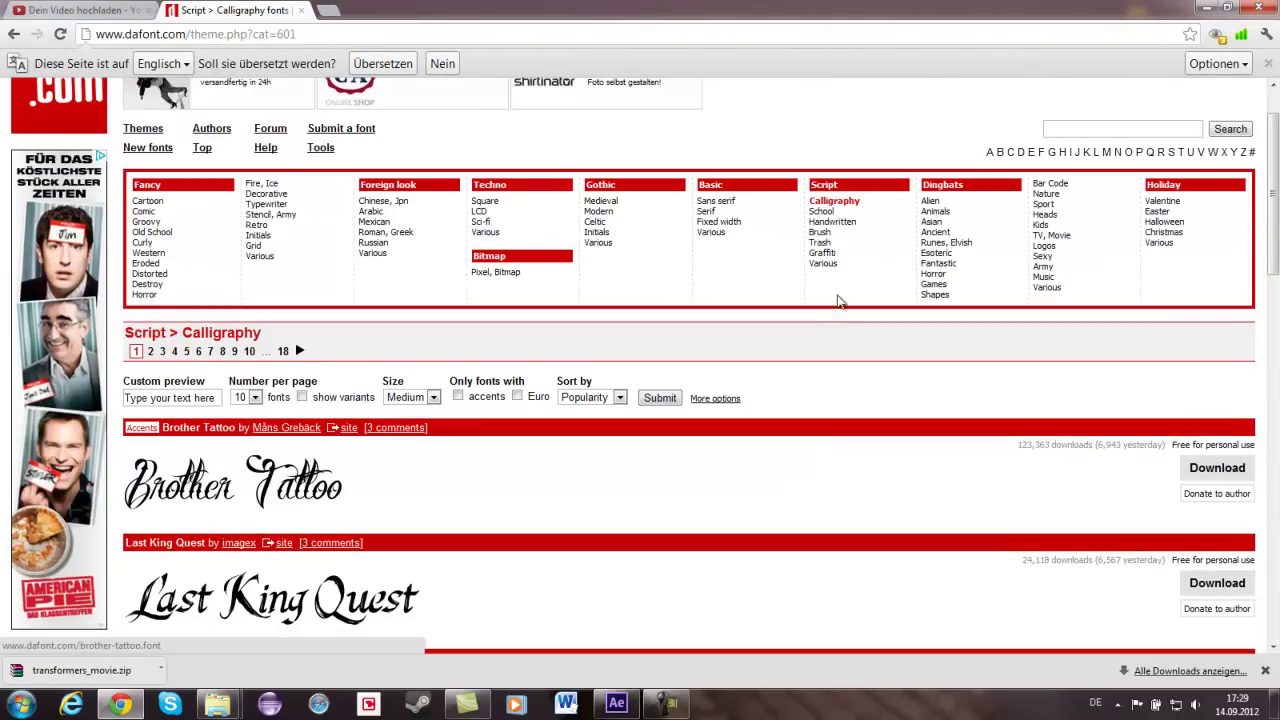
Look through the Script > Graffiti, Gothic > Medieval and Foreign look > Arabic listings.
left_click(847, 256)
scroll(540, 400, "down", 2)
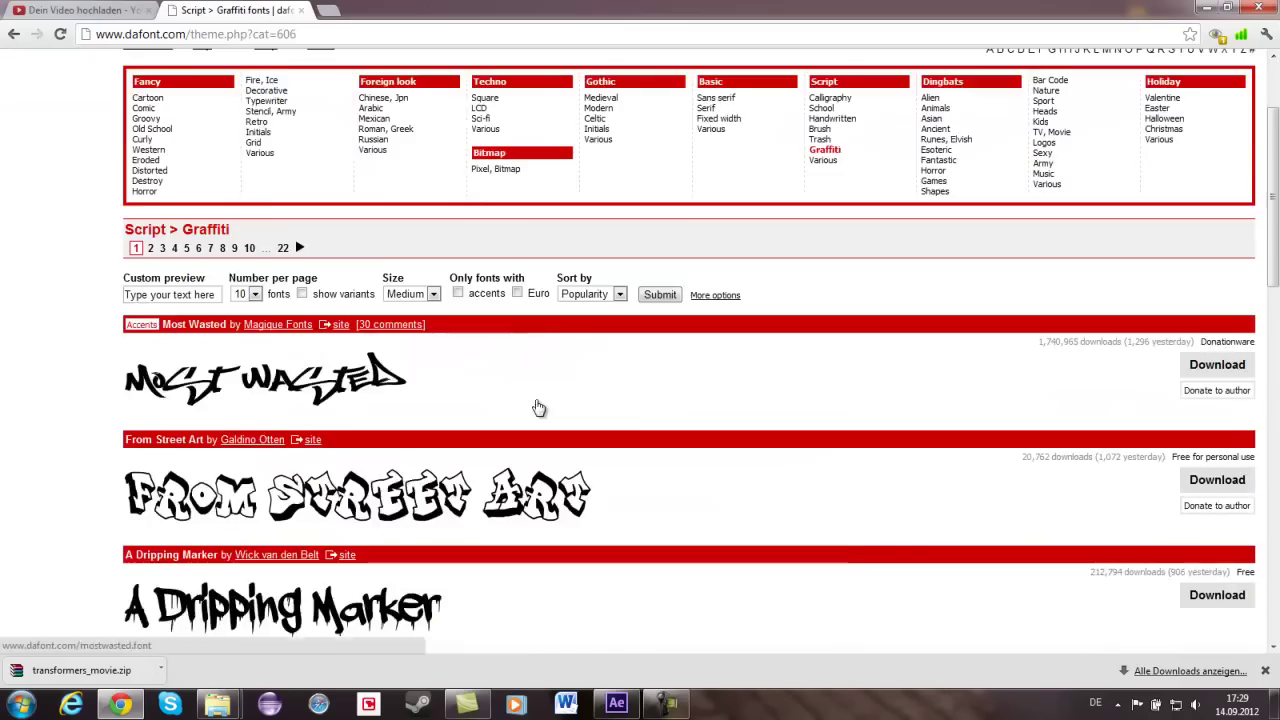
scroll(545, 381, "up", 3)
left_click(615, 278)
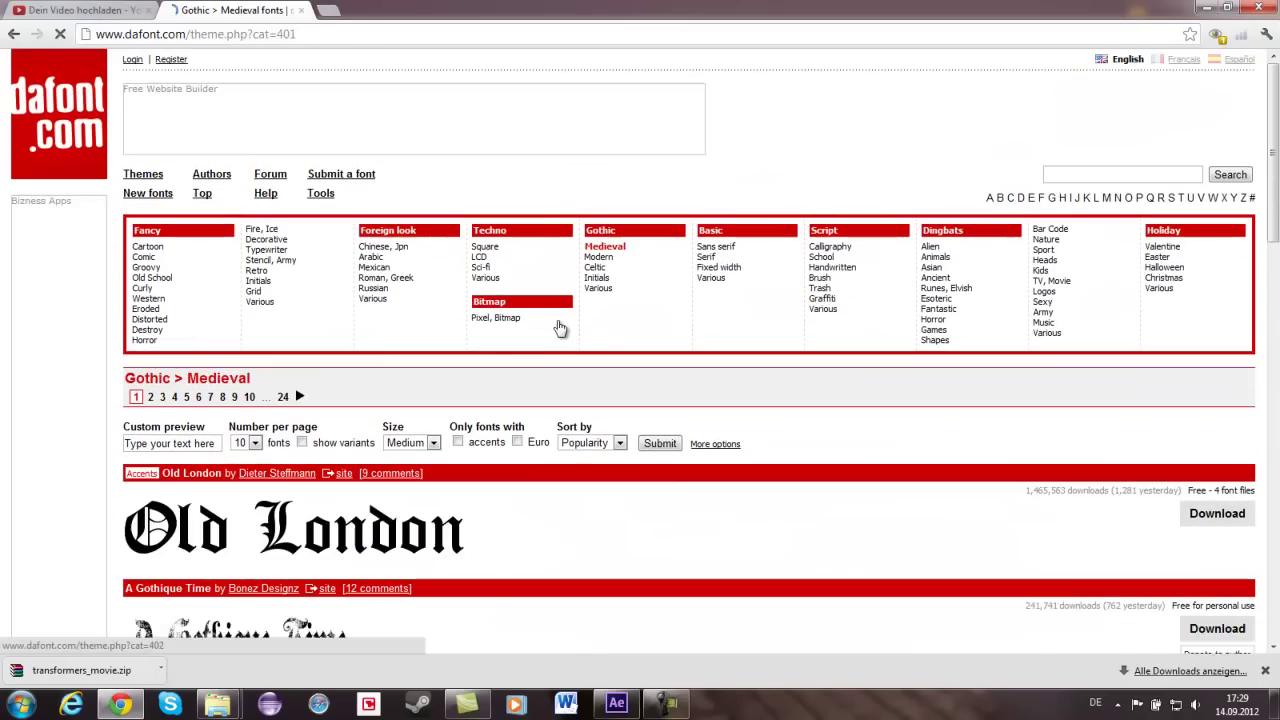
scroll(517, 362, "down", 3)
scroll(517, 362, "up", 3)
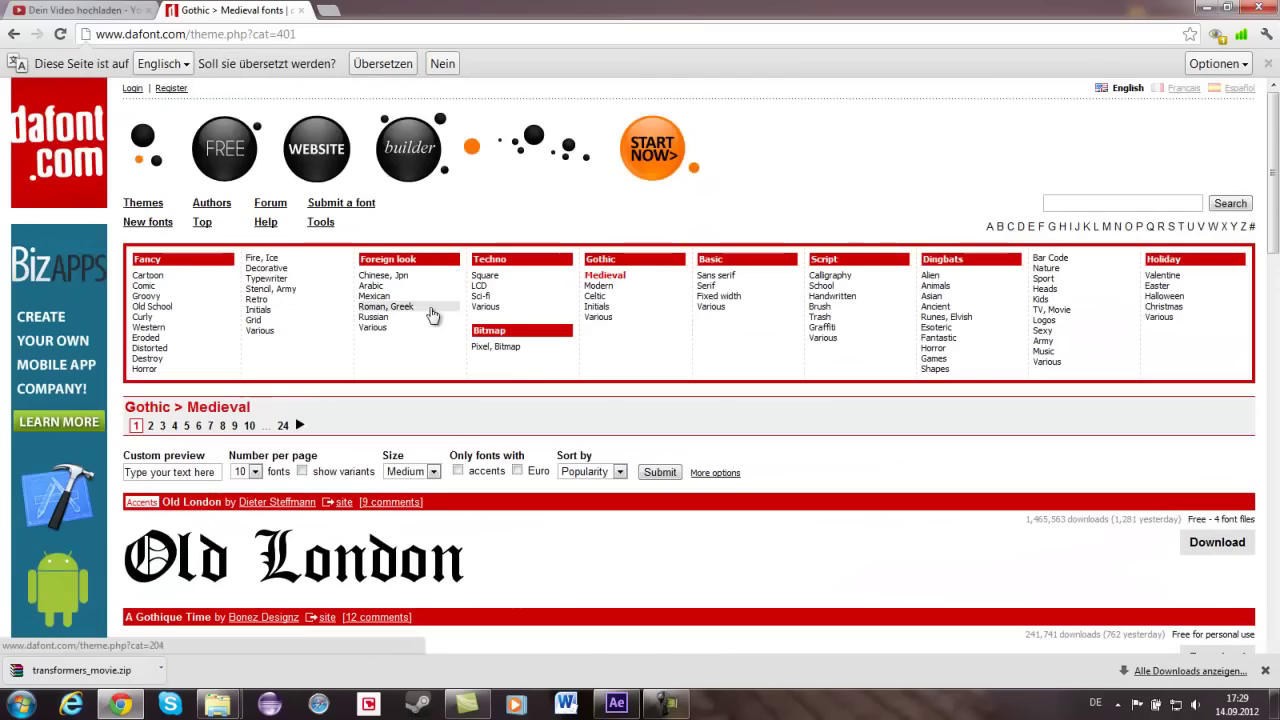
left_click(409, 287)
scroll(405, 440, "down", 2)
scroll(405, 450, "up", 1)
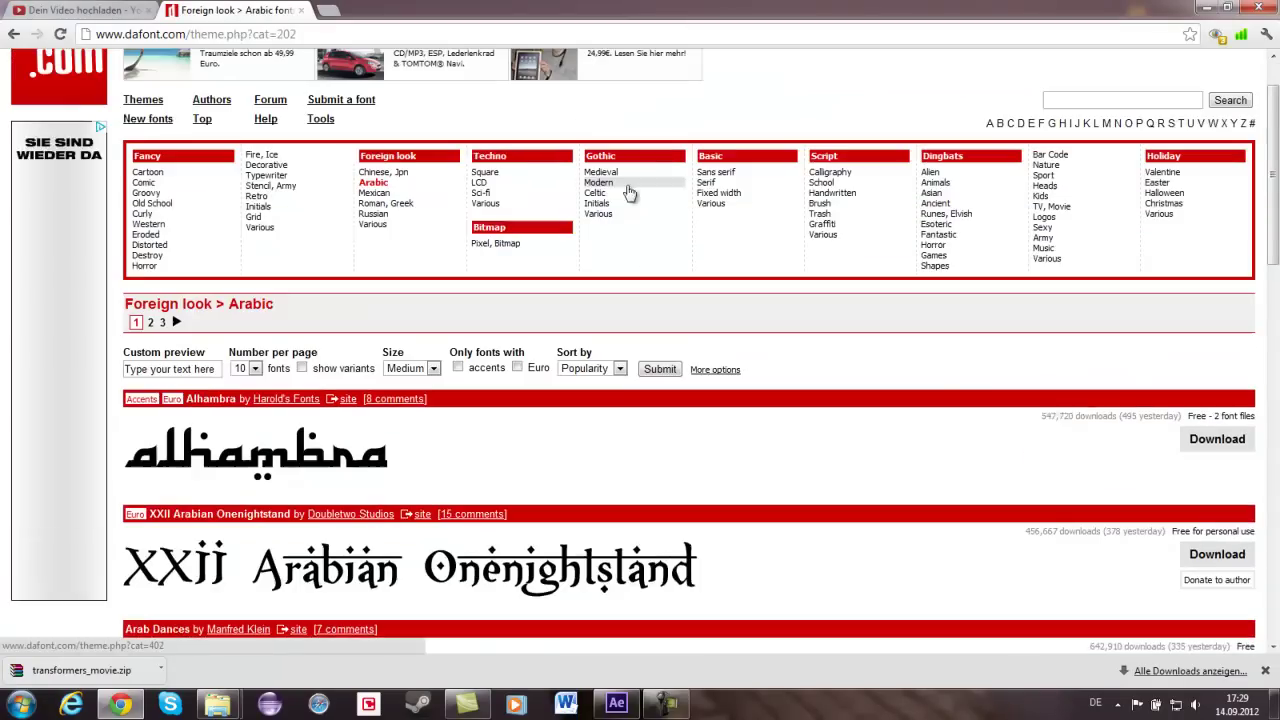
In Fancy > Decorative, download the Dutch & Harley font as dutch_harley.zip.
left_click(300, 193)
scroll(320, 270, "down", 2)
scroll(297, 366, "down", 3)
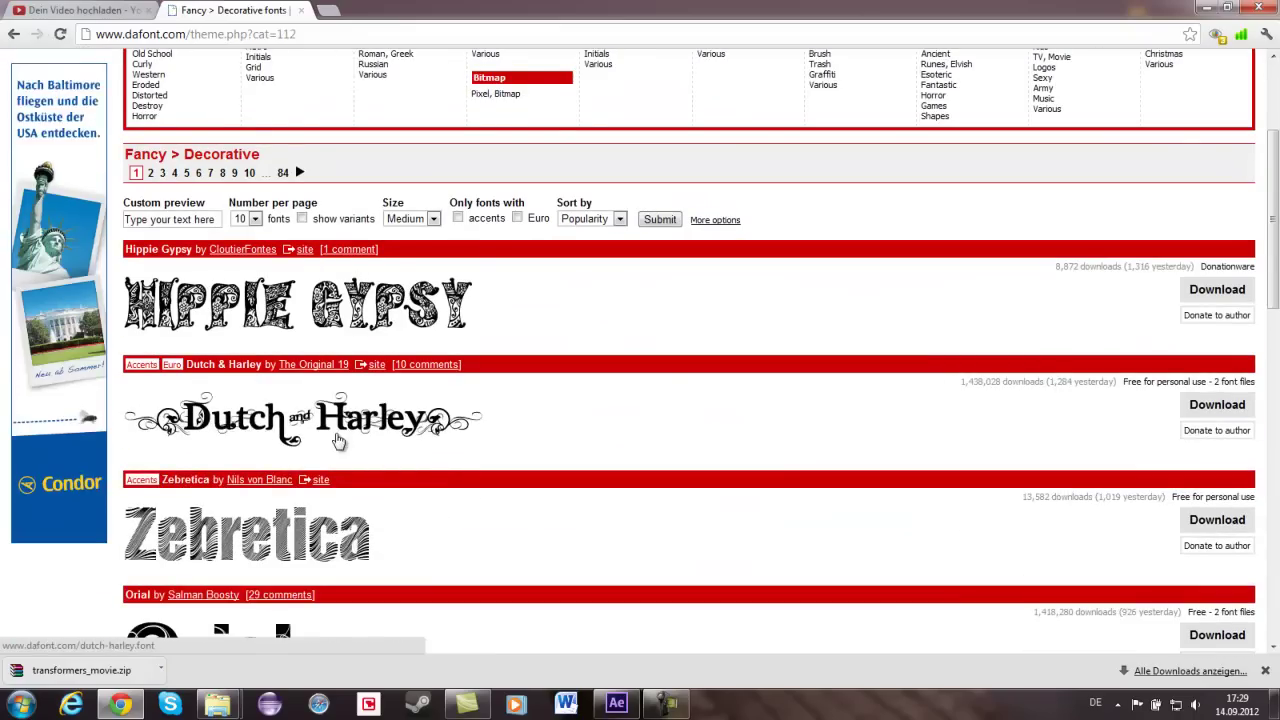
scroll(300, 338, "down", 2)
left_click(1220, 286)
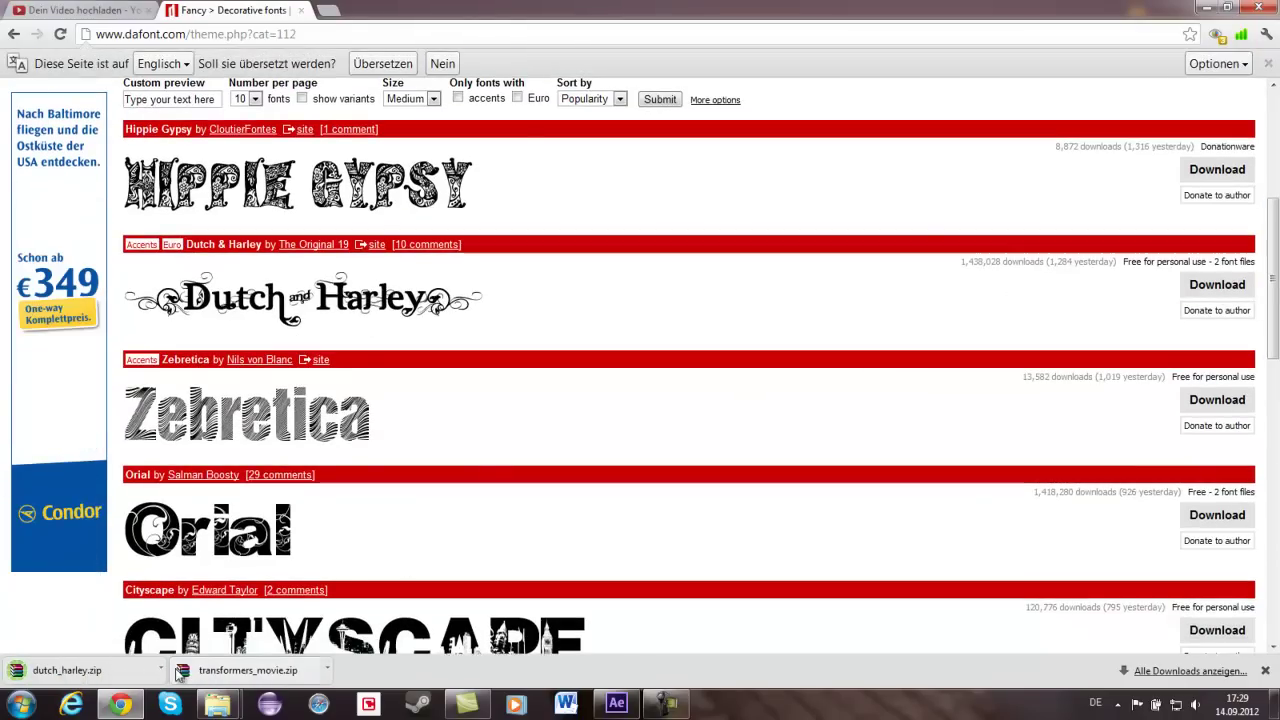
Locate the downloaded dutch_harley.zip and move it into the Schriftarten folder.
left_click(163, 672)
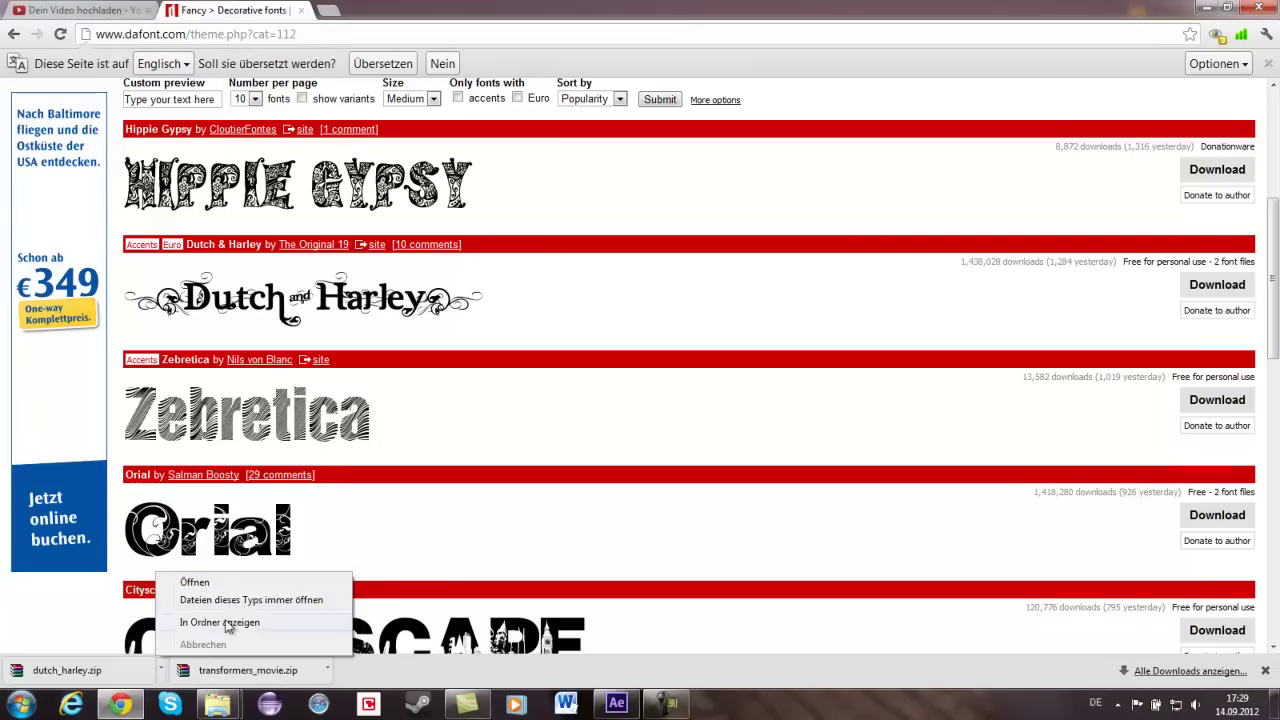
left_click(217, 704)
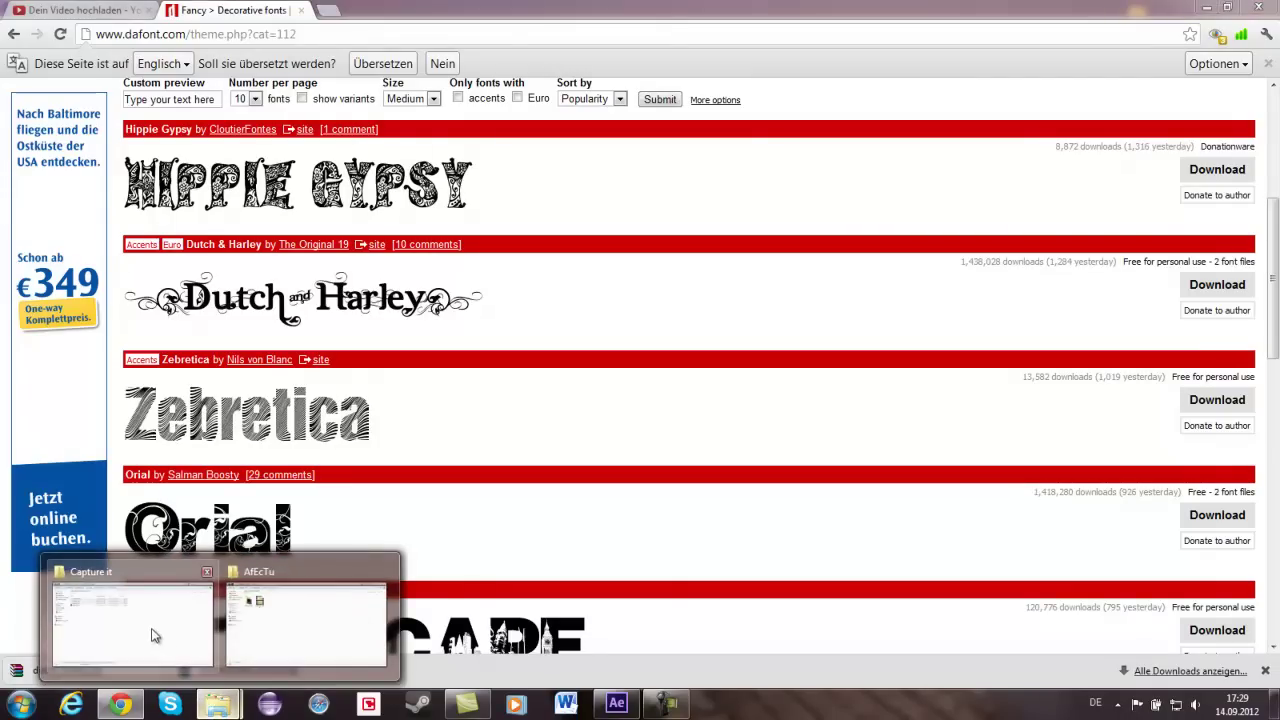
left_click(152, 634)
left_click(13, 31)
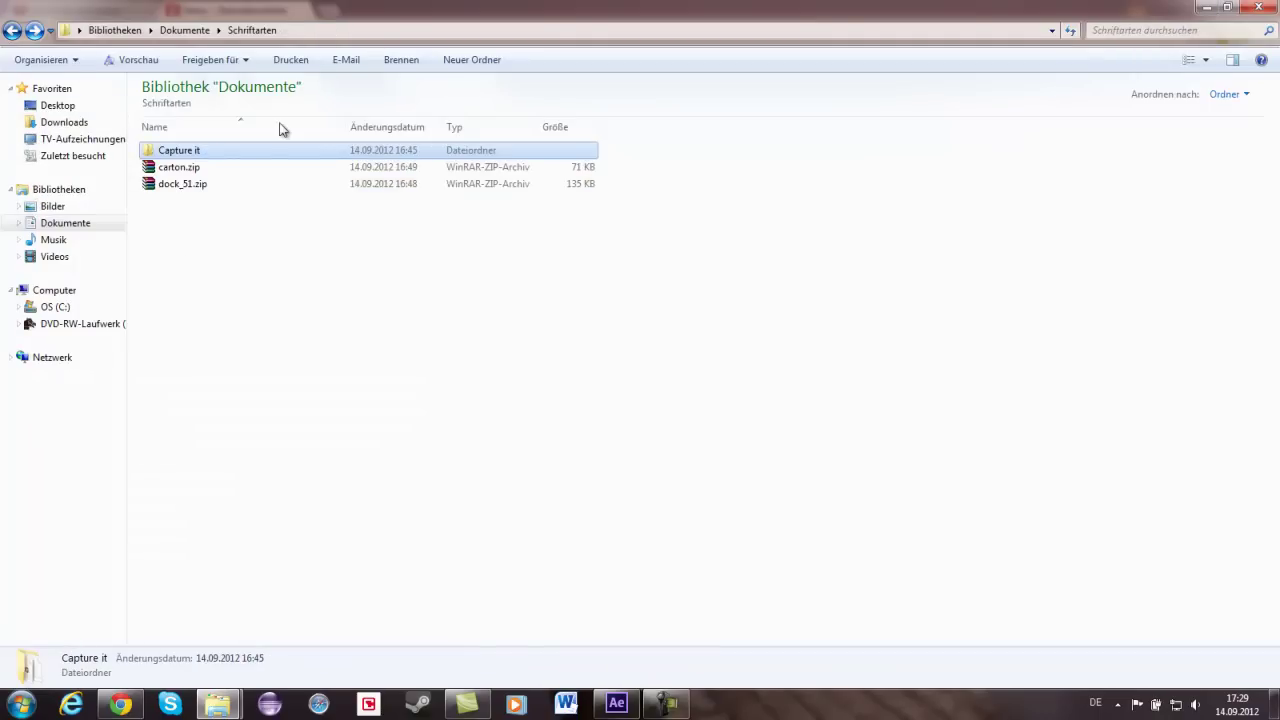
left_click(222, 254)
left_click(138, 708)
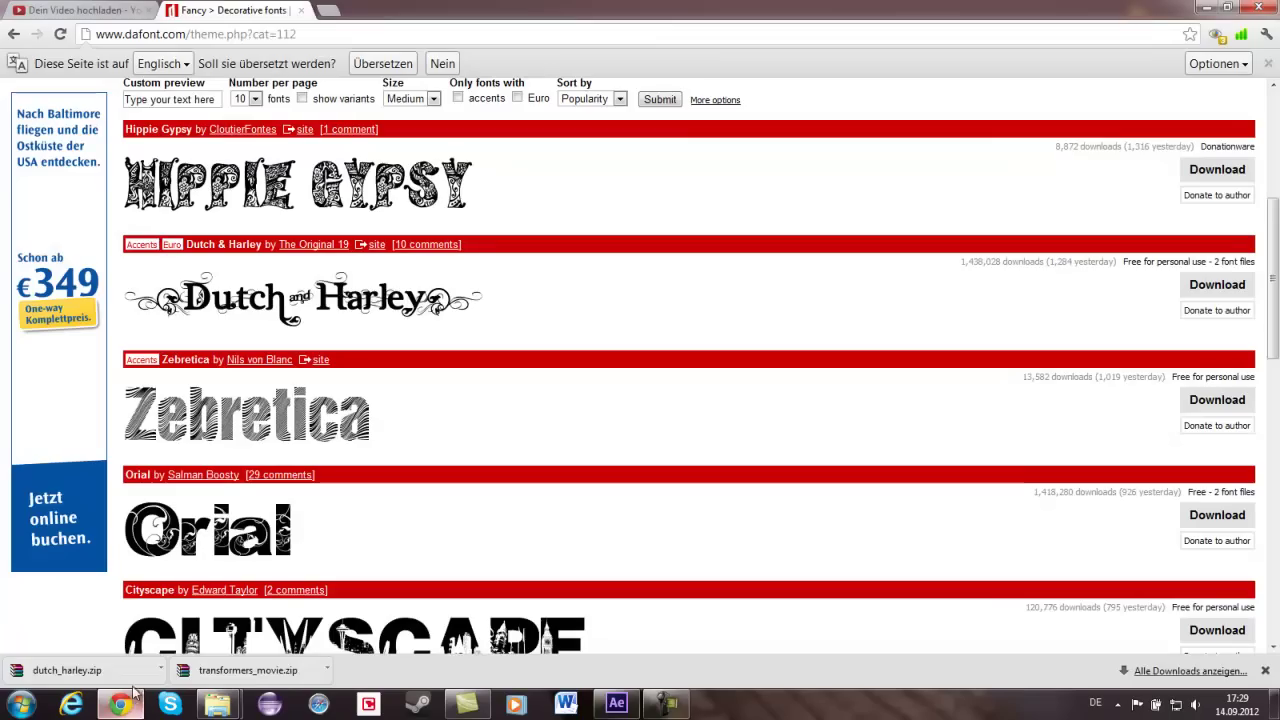
mouse_move(226, 703)
mouse_move(226, 703)
left_mouse_down()
mouse_move(188, 640)
mouse_move(331, 500)
left_mouse_up()
Open dutch_harley.zip in WinRAR and extract Dutch & Harley alt.ttf into Schriftarten.
double_click(178, 200)
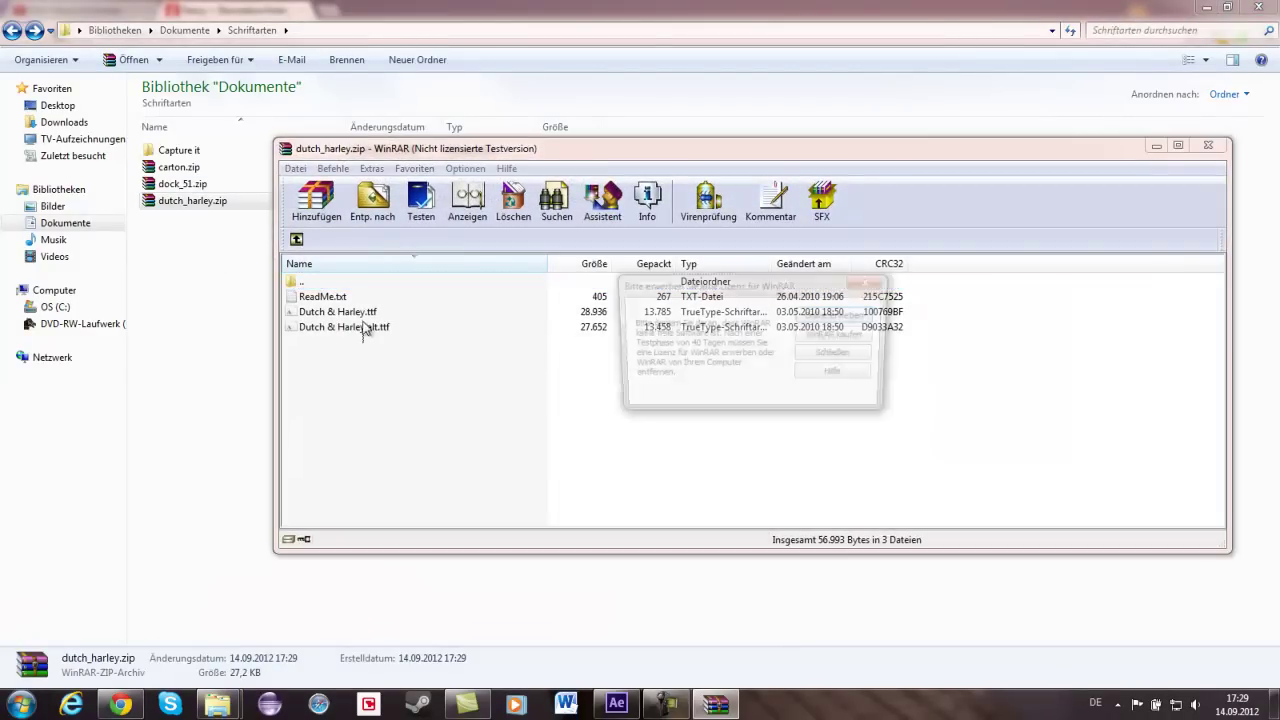
left_click(806, 358)
left_click(360, 312)
left_click(370, 327)
left_click_drag(210, 365, 212, 366)
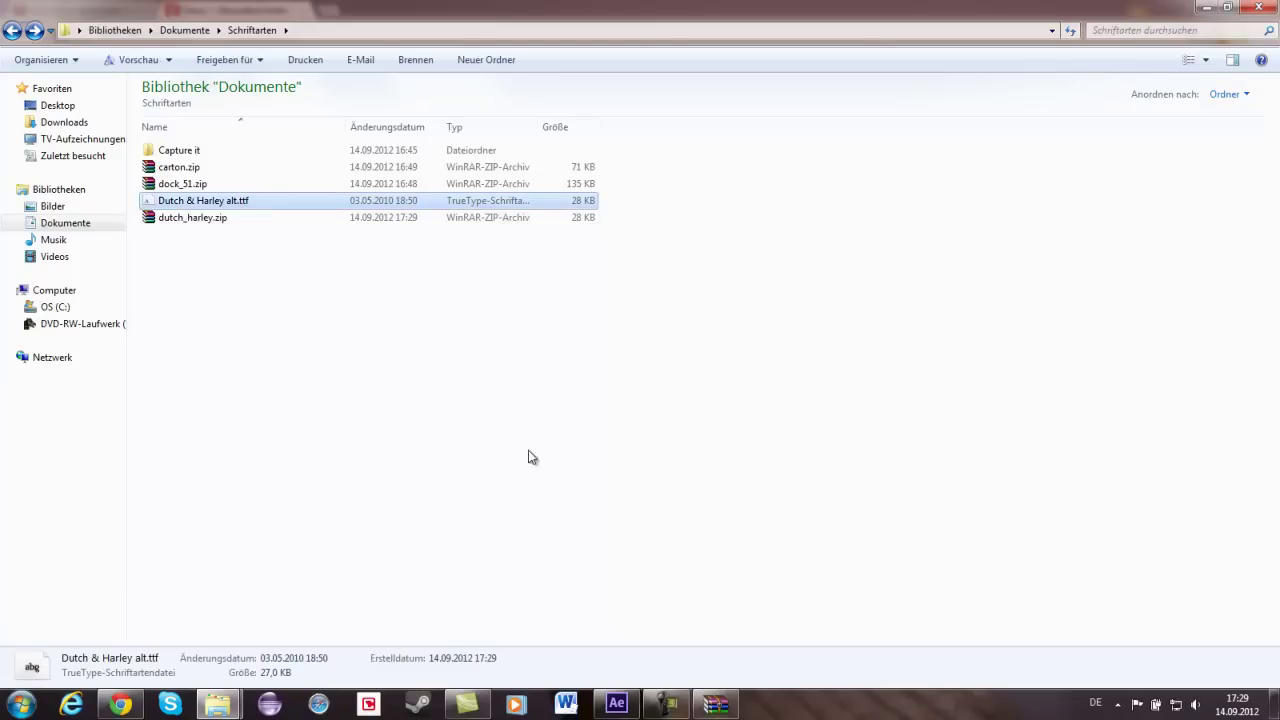
left_click(21, 704)
Open the Schriftarten fonts folder under Systemsteuerung > Darstellung und Anpassung.
left_click(288, 532)
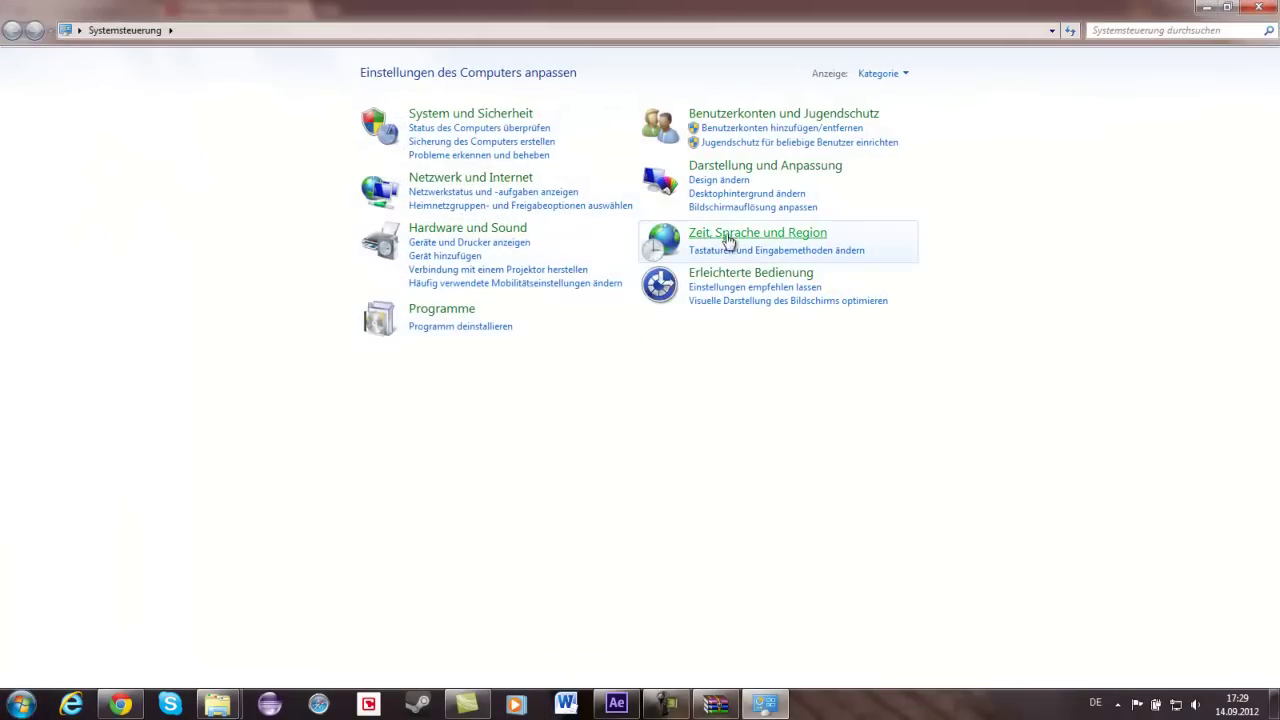
left_click(732, 168)
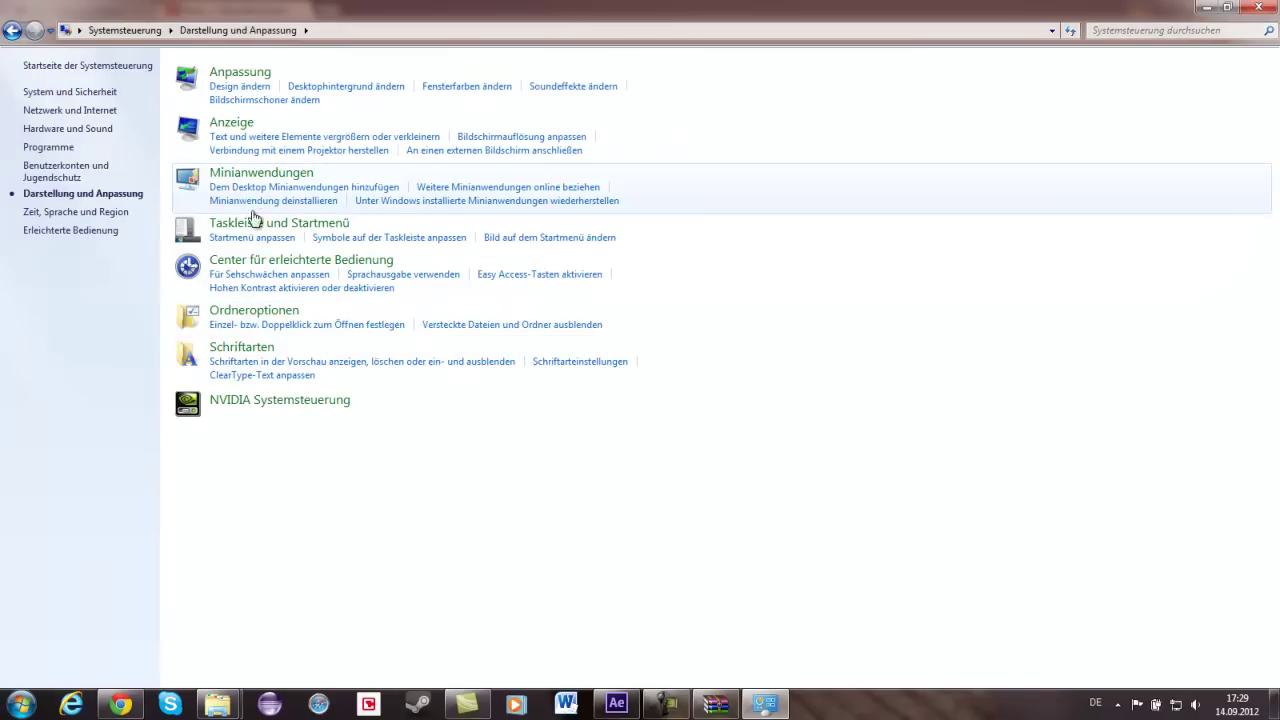
left_click(255, 350)
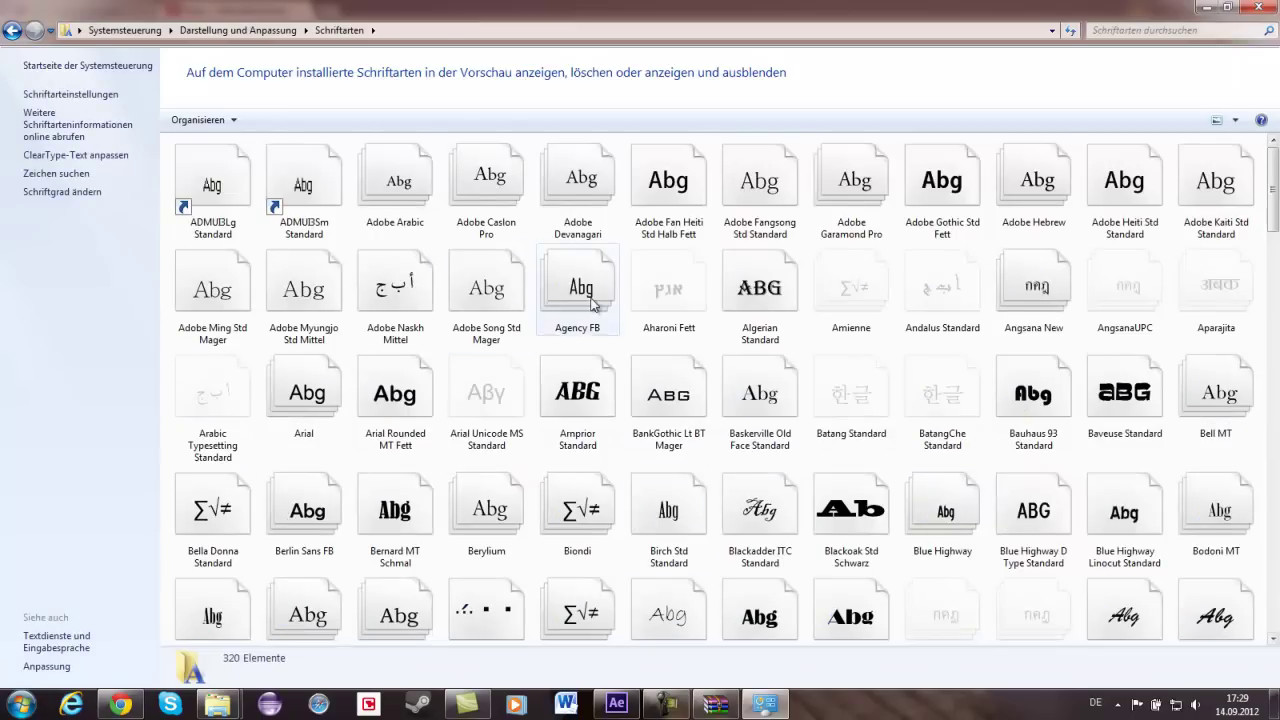
scroll(778, 326, "down", 6)
scroll(778, 340, "up", 3)
scroll(775, 355, "up", 3)
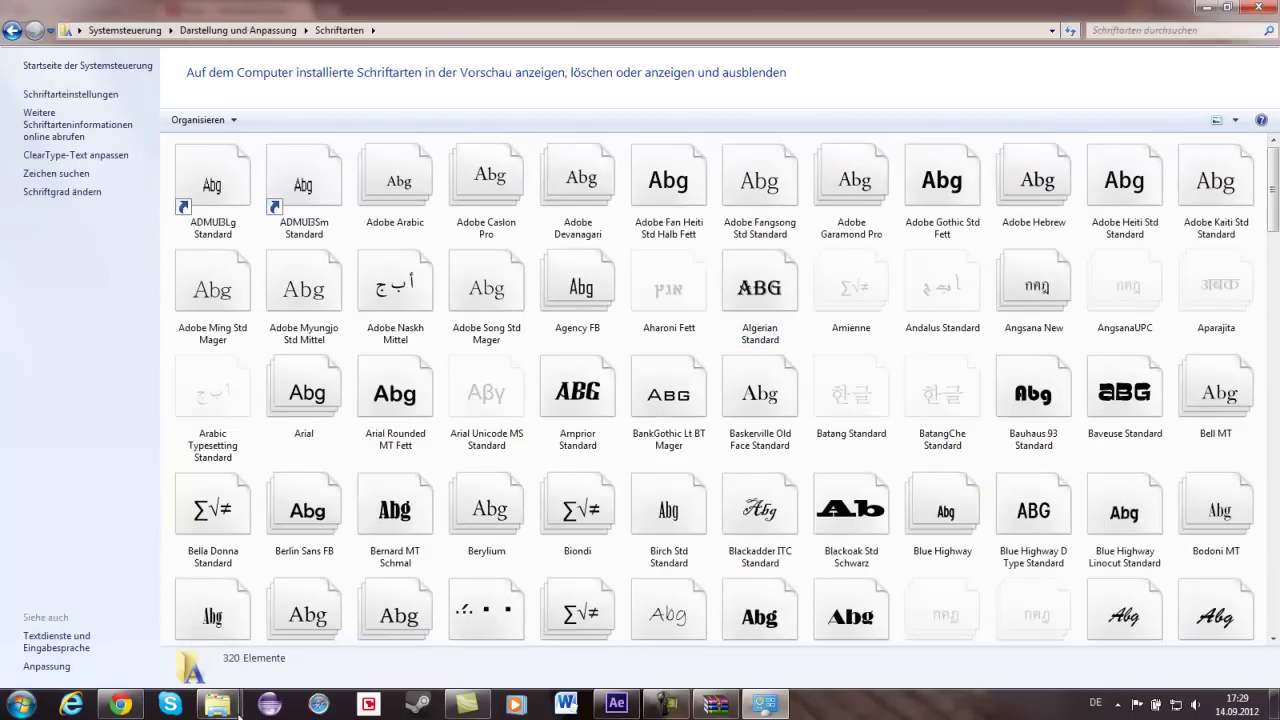
Install Dutch & Harley alt.ttf into the fonts folder, bringing it to 322 items.
mouse_move(217, 704)
left_click(290, 620)
mouse_move(205, 200)
left_mouse_down()
mouse_move(680, 525)
mouse_move(1103, 576)
left_mouse_up()
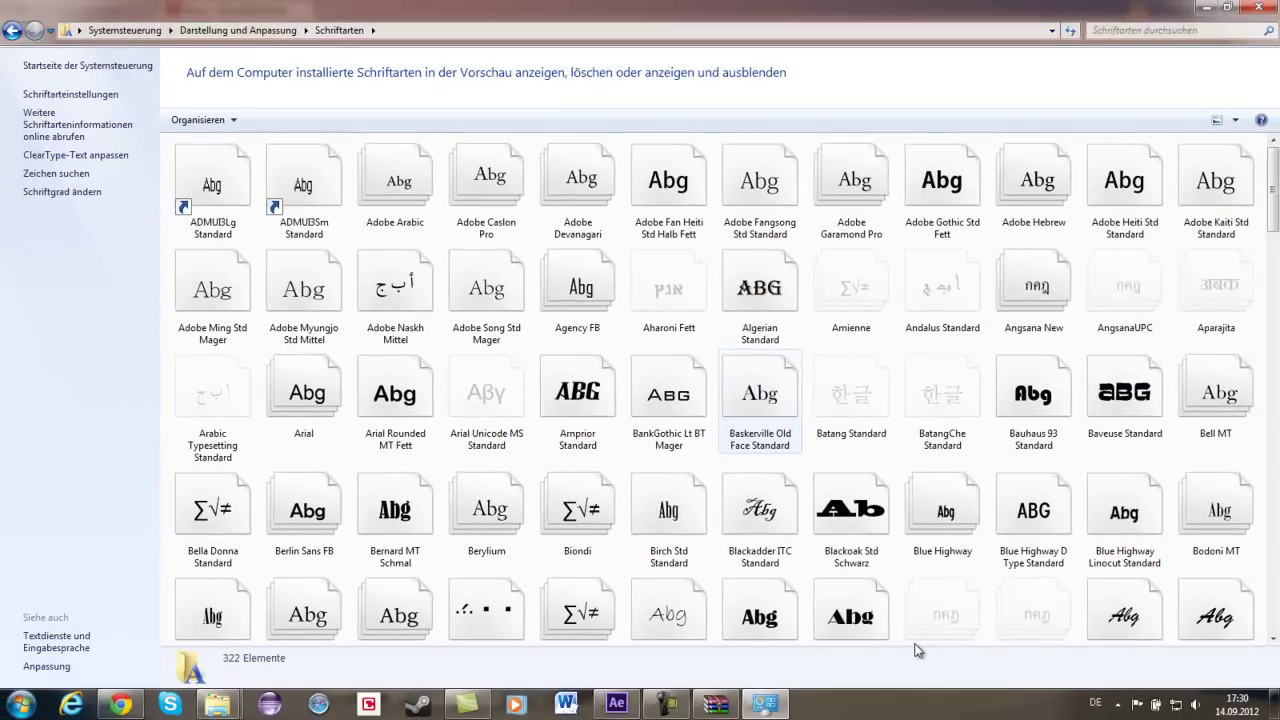
key("alt+Tab")
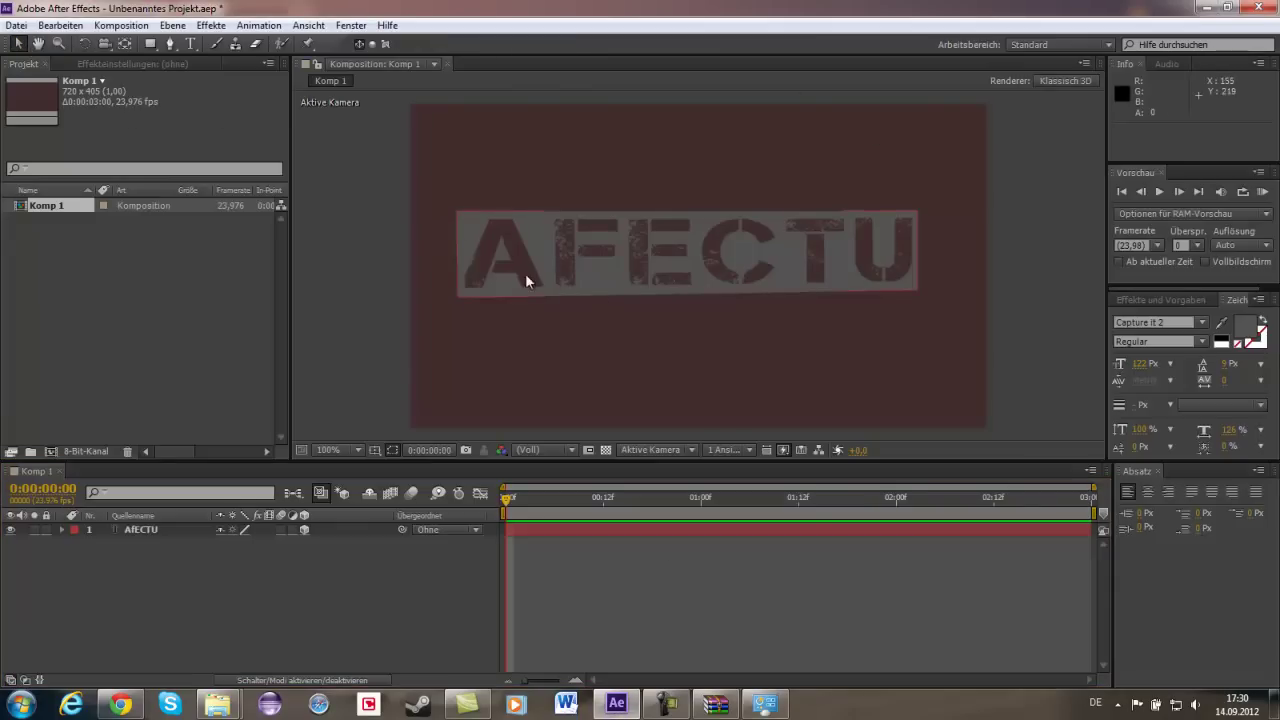
Select all of the AFECTU text and check the fonts list for the new font.
left_click(190, 43)
left_click_drag(490, 258, 892, 266)
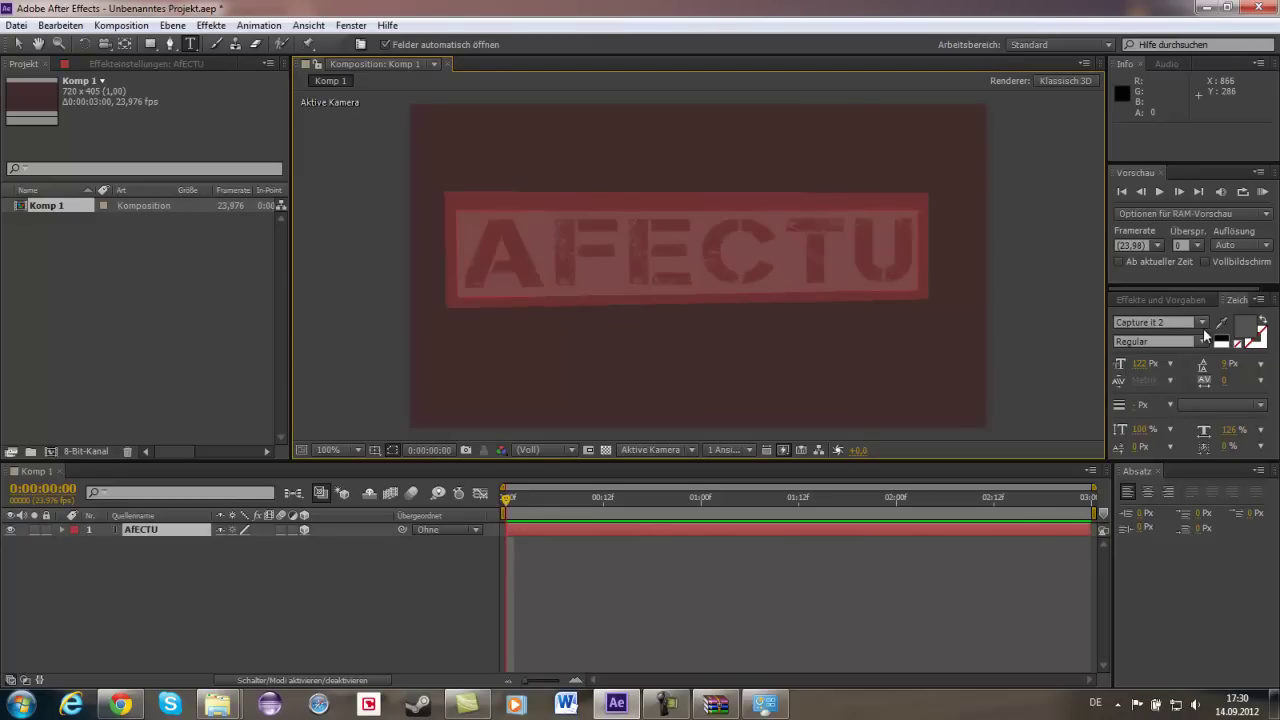
left_click(1202, 322)
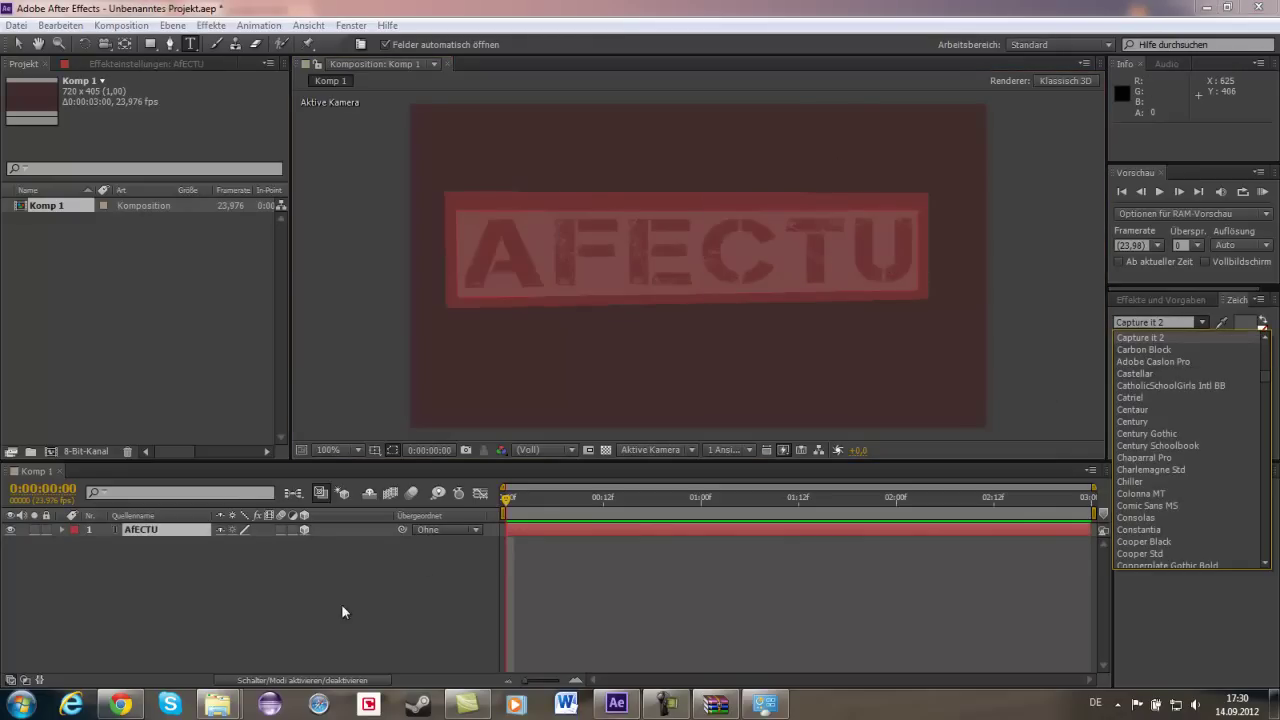
left_click(217, 703)
left_click(137, 593)
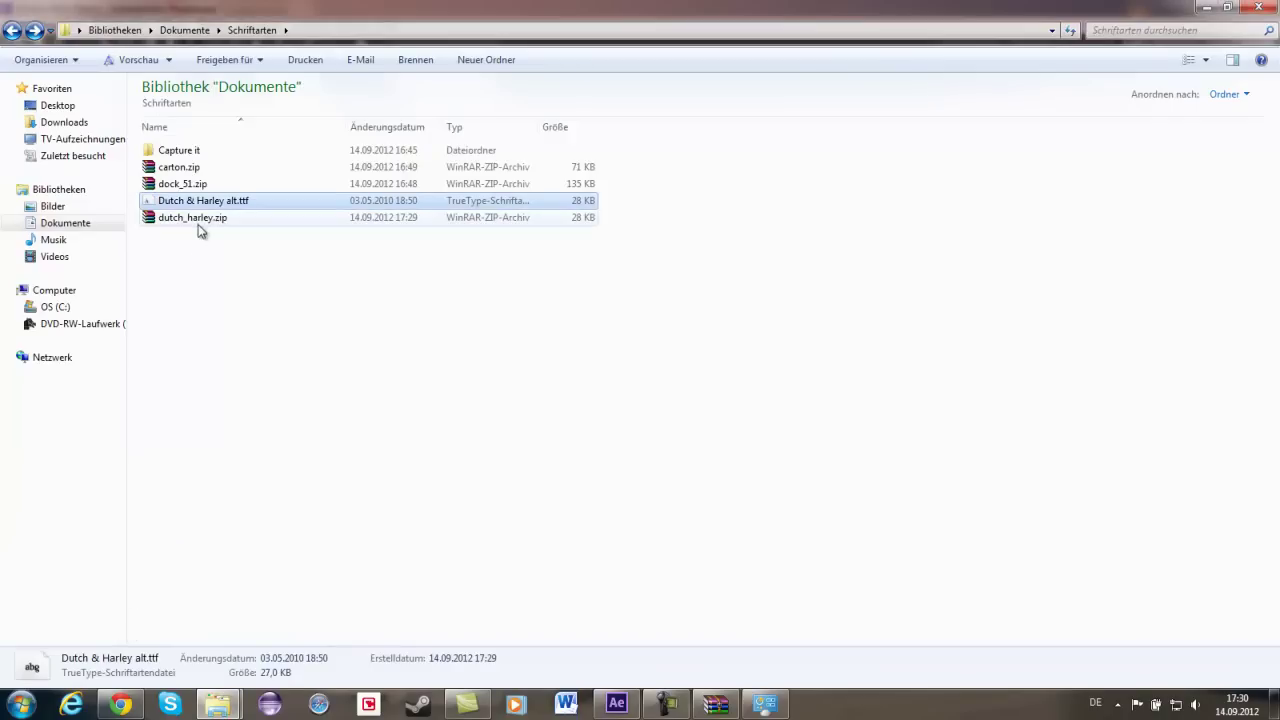
left_click(616, 704)
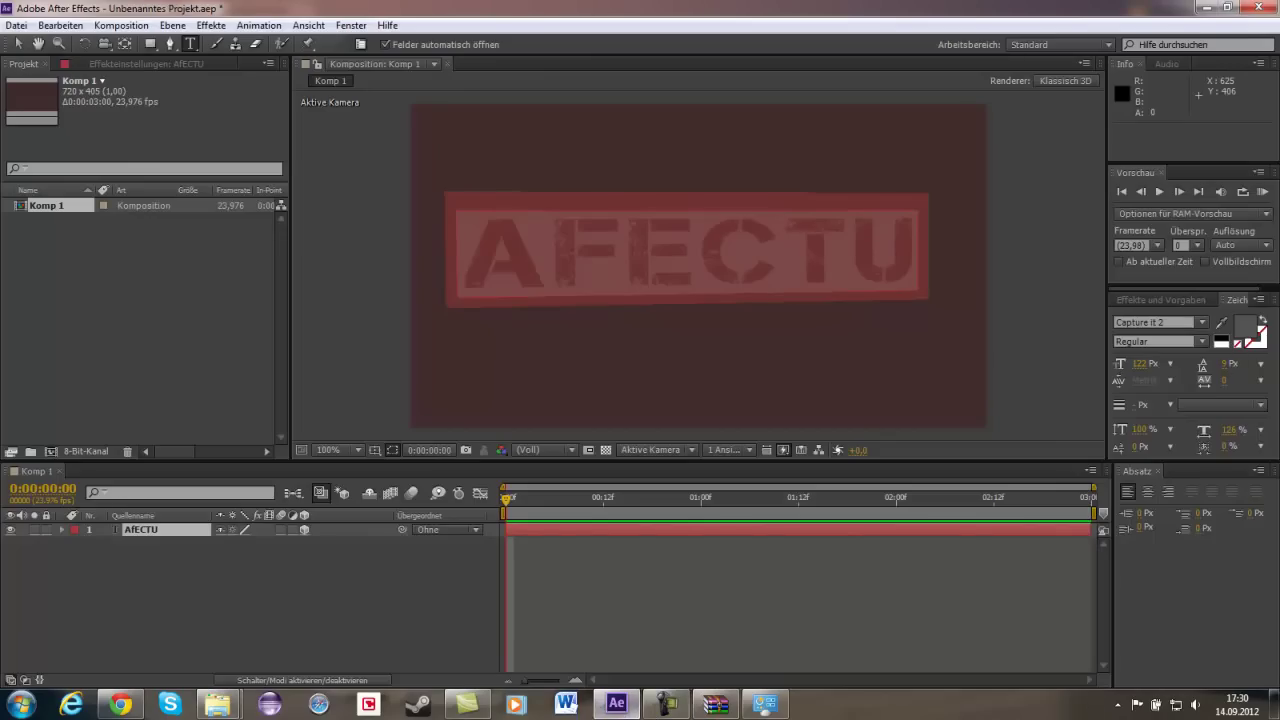
Apply Dutch & Harley to the text after briefly trying CatholicSchoolGirls Intl BB.
left_click(1175, 322)
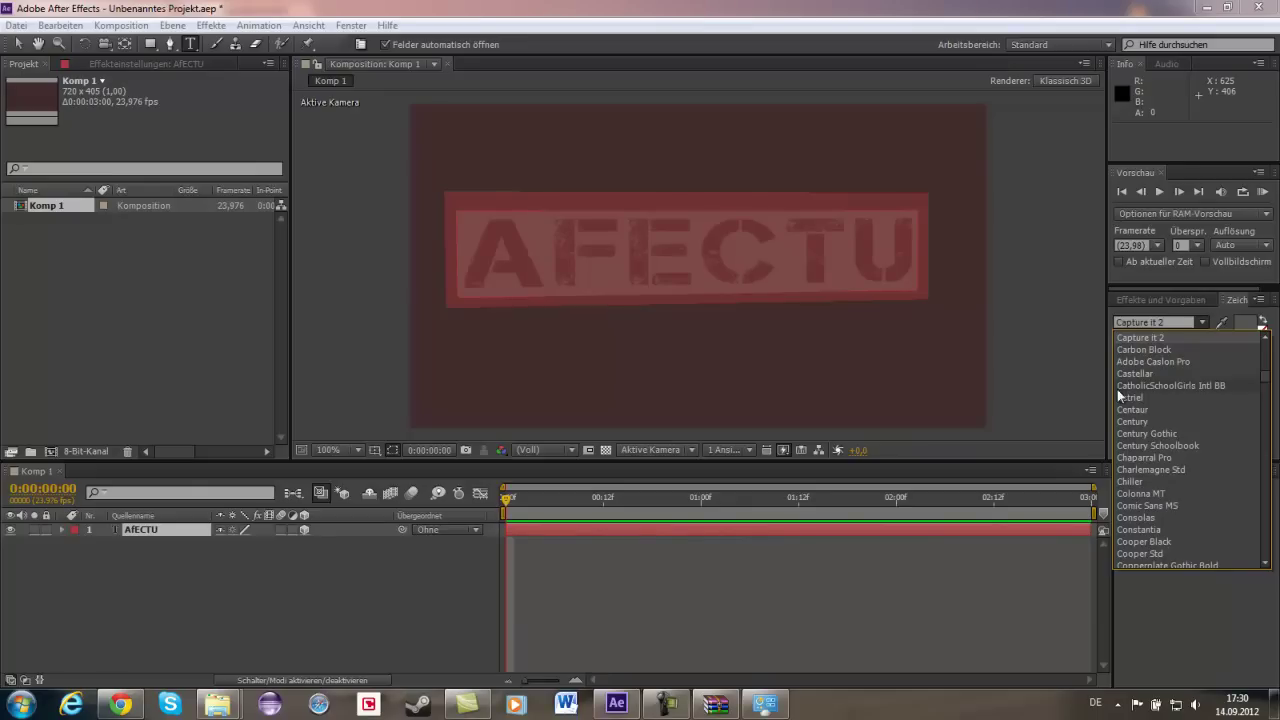
left_click(1137, 397)
left_click(1201, 322)
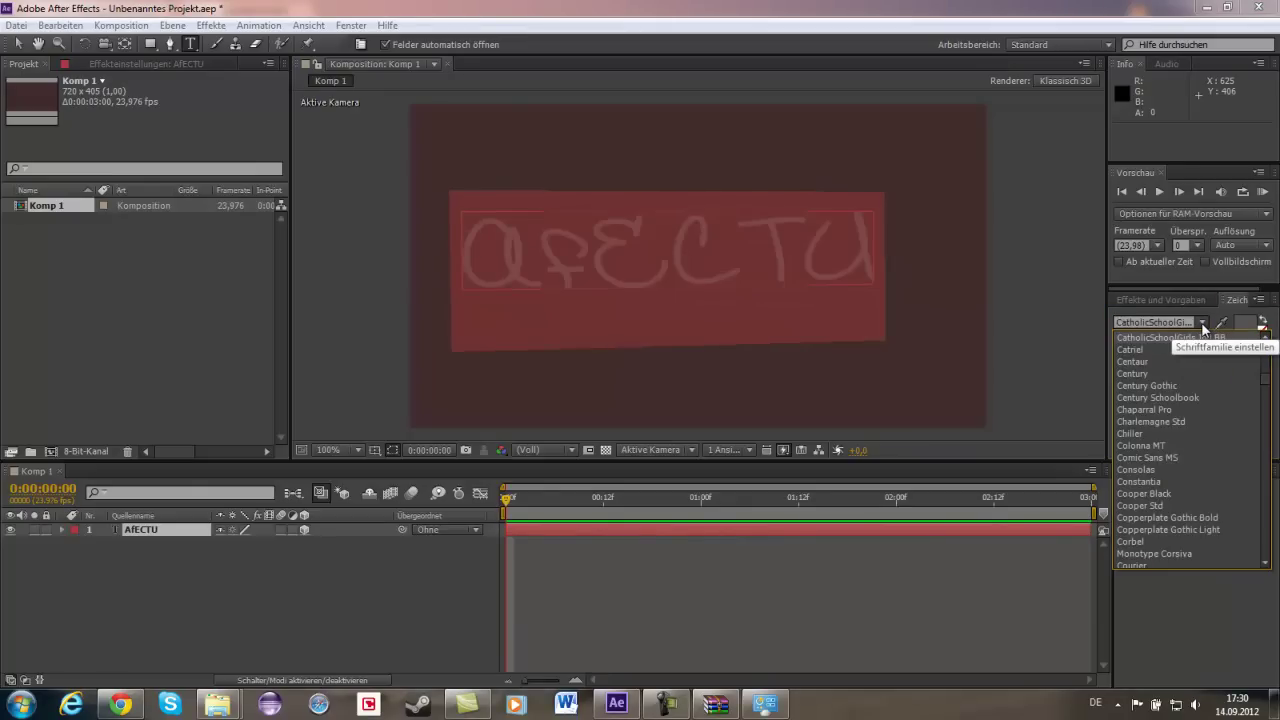
key("d")
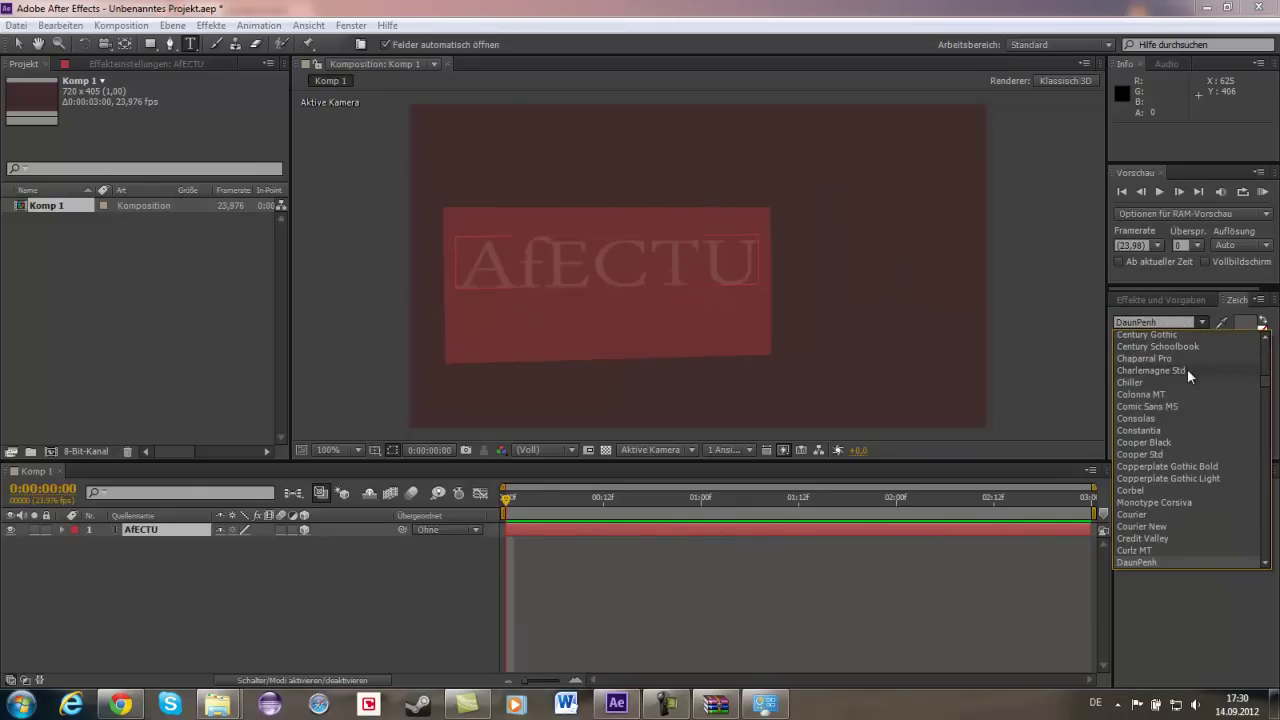
scroll(1169, 552, "down", 2)
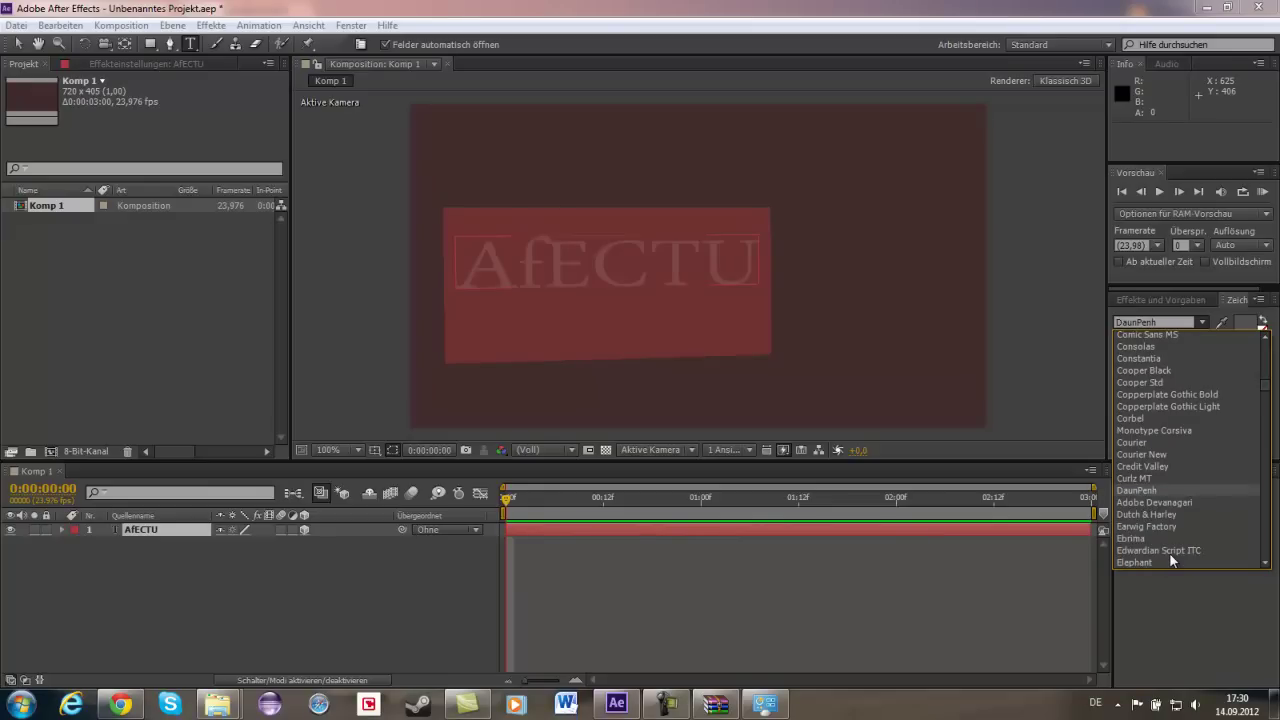
left_click(1166, 515)
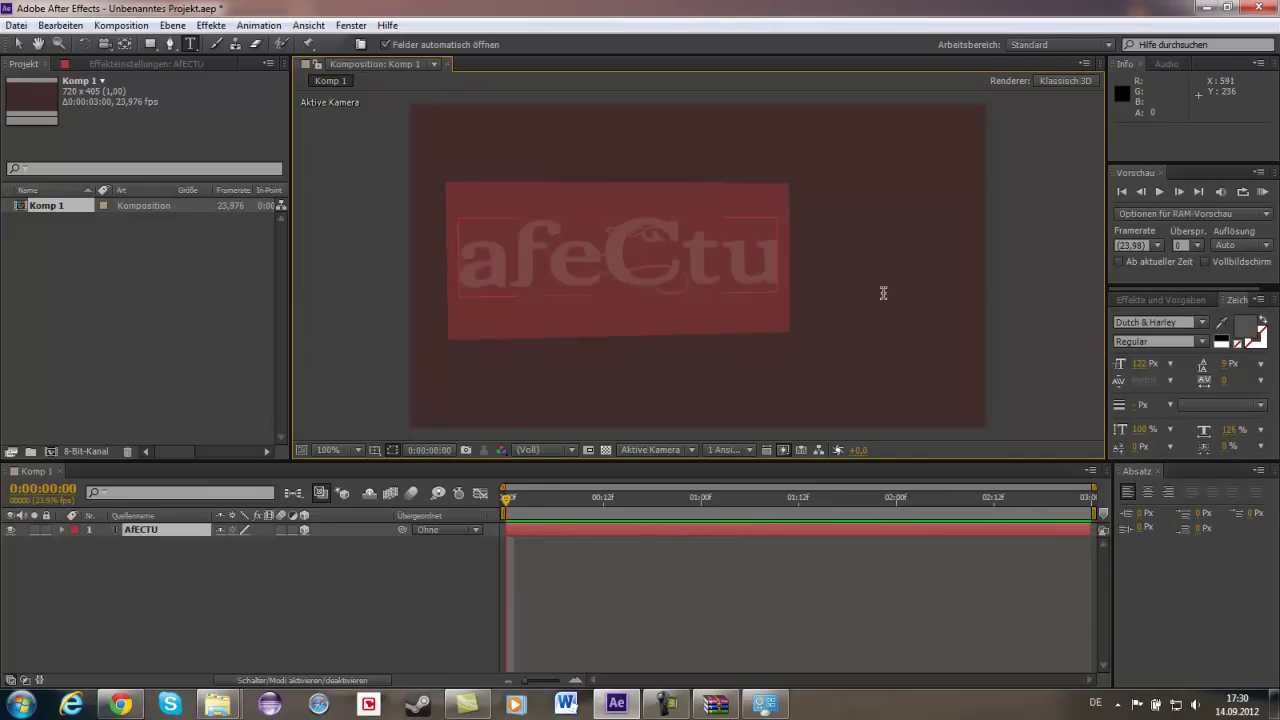
Delete and retype the a and f letters, leaving the text reading afeCtu.
left_click(589, 277)
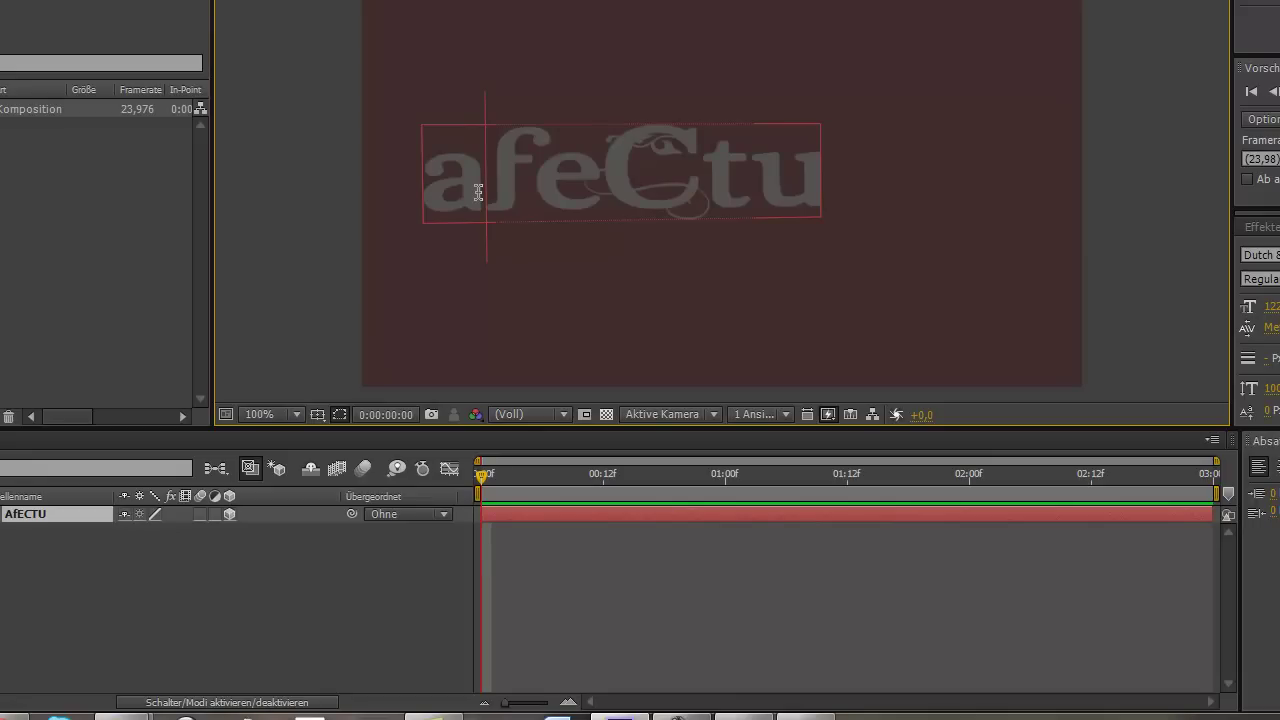
key("BackSpace")
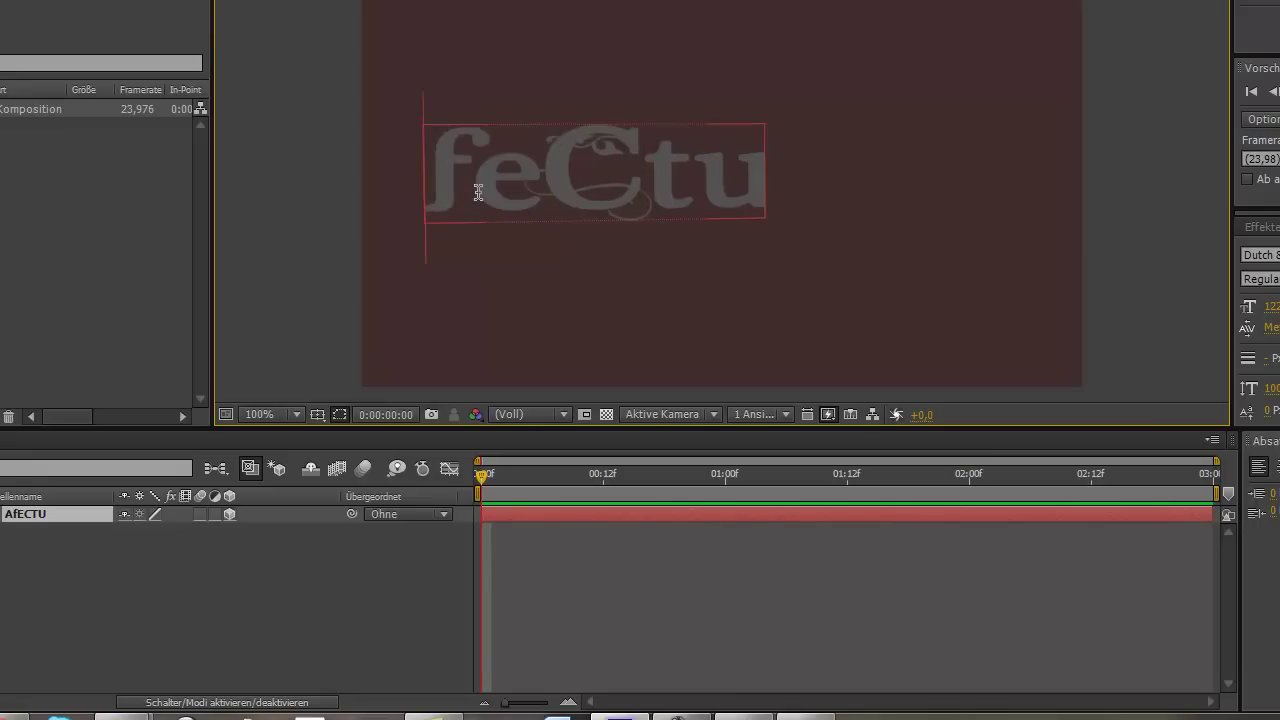
type("a")
key("BackSpace")
type("a")
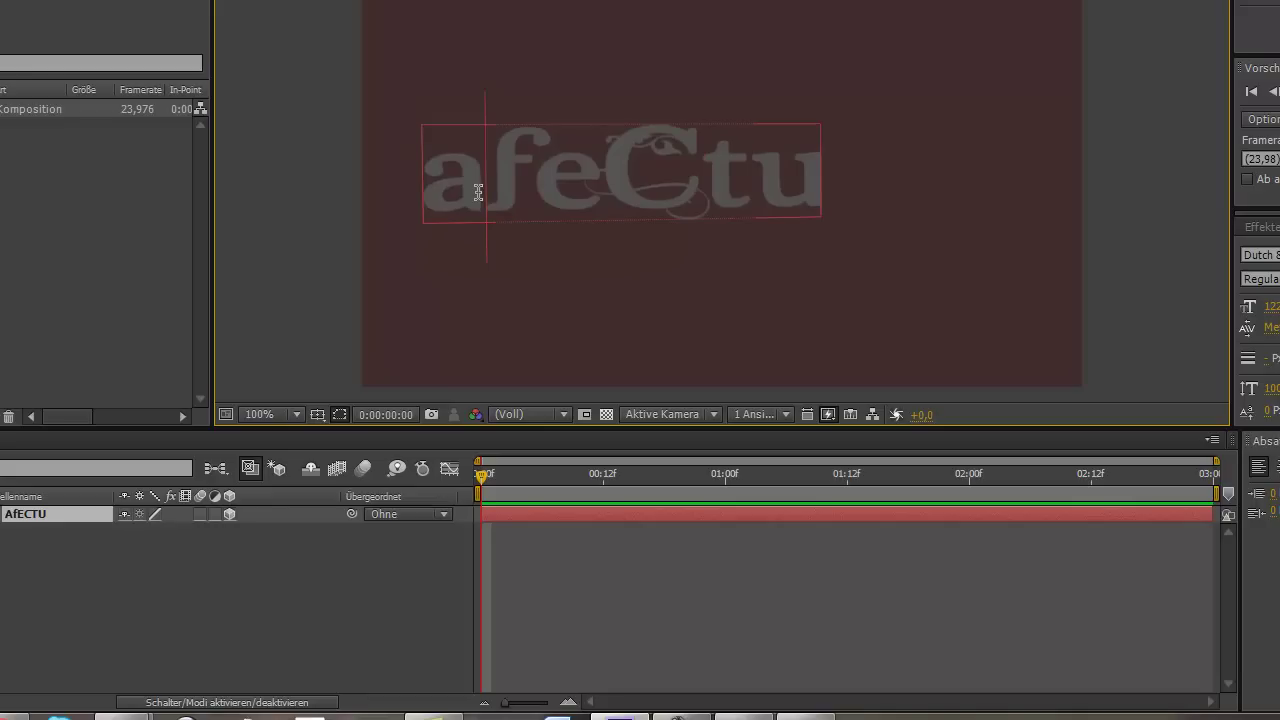
key("Delete")
type("f")
type("DD")
key("BackSpace")
key("BackSpace")
type("aa")
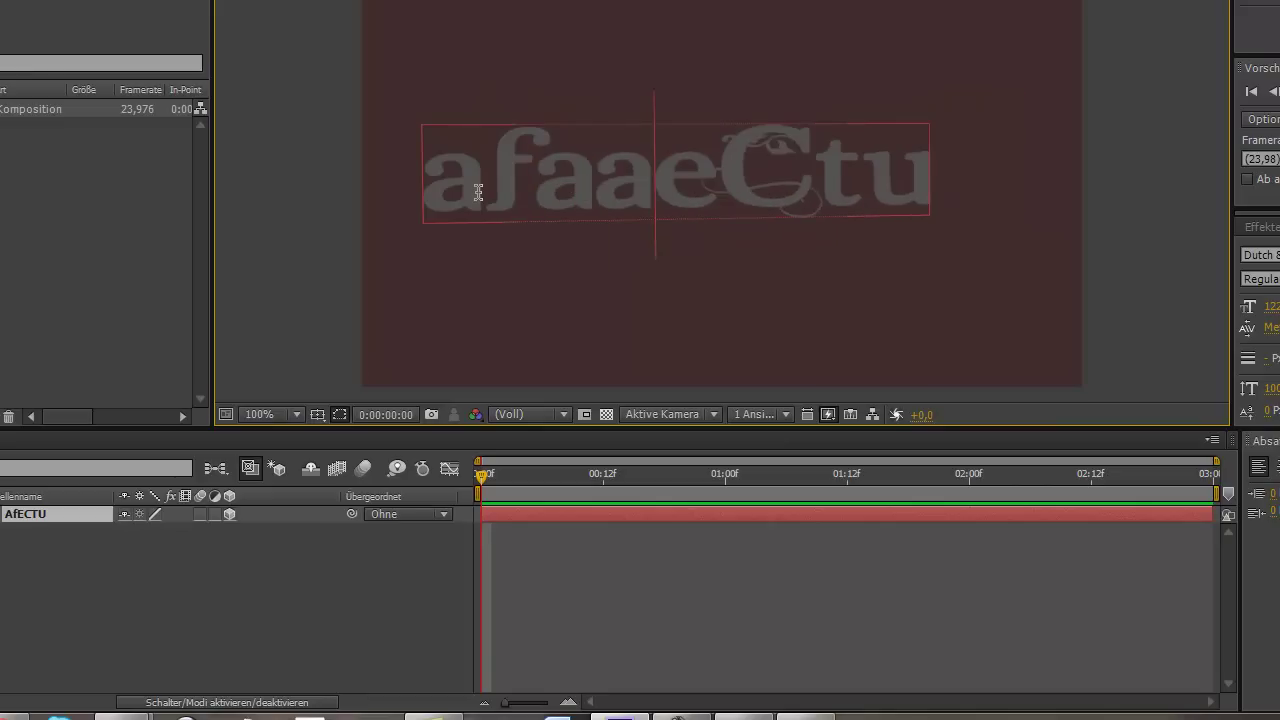
key("BackSpace")
key("BackSpace")
key("BackSpace")
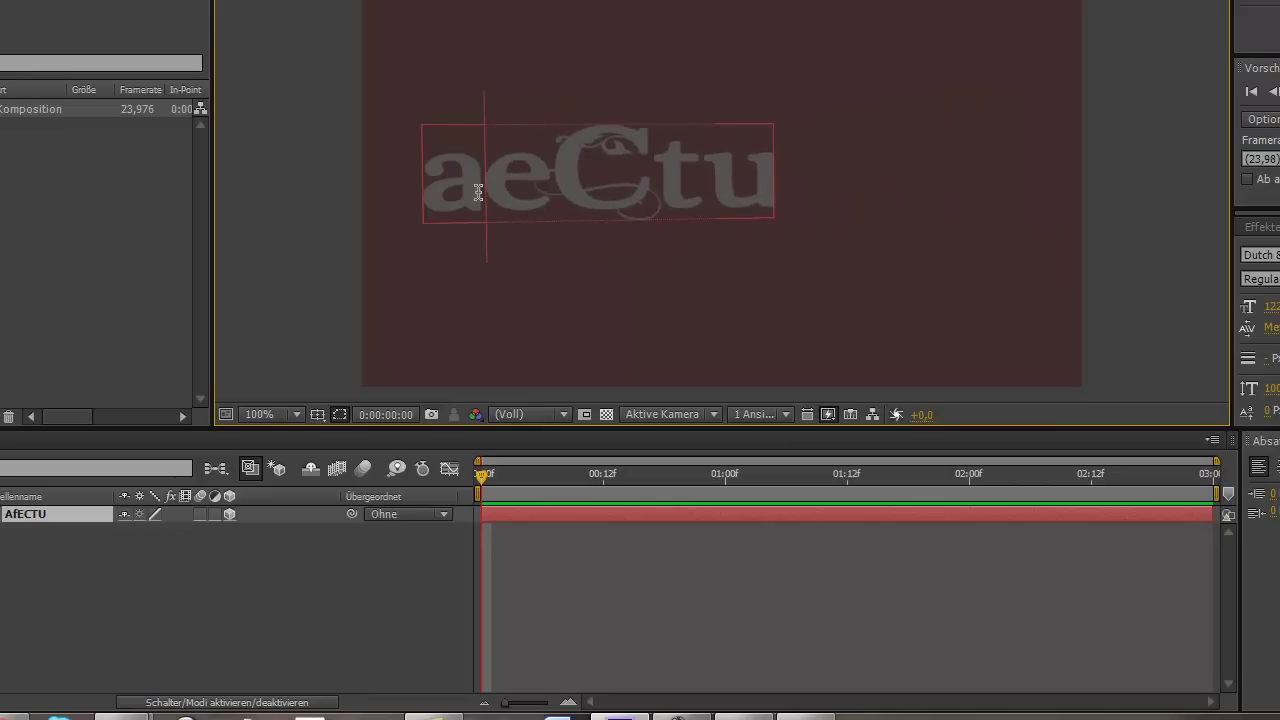
type("f")
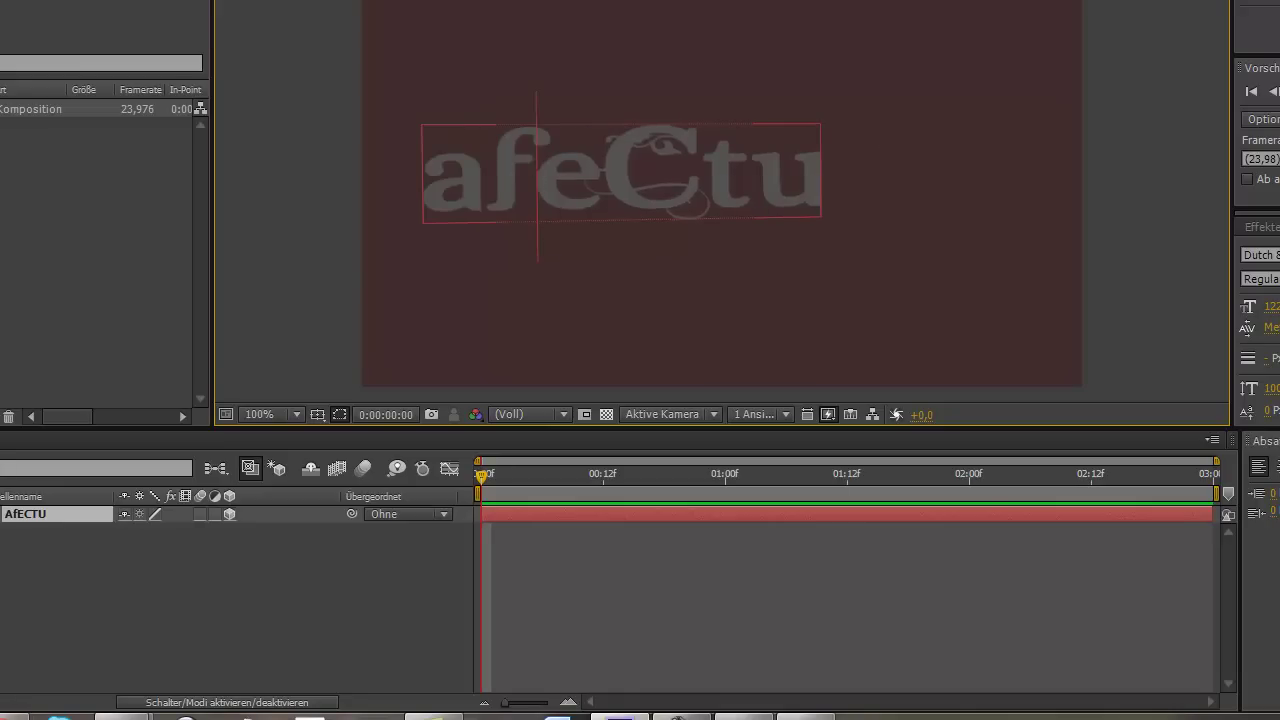
key("alt+Tab")
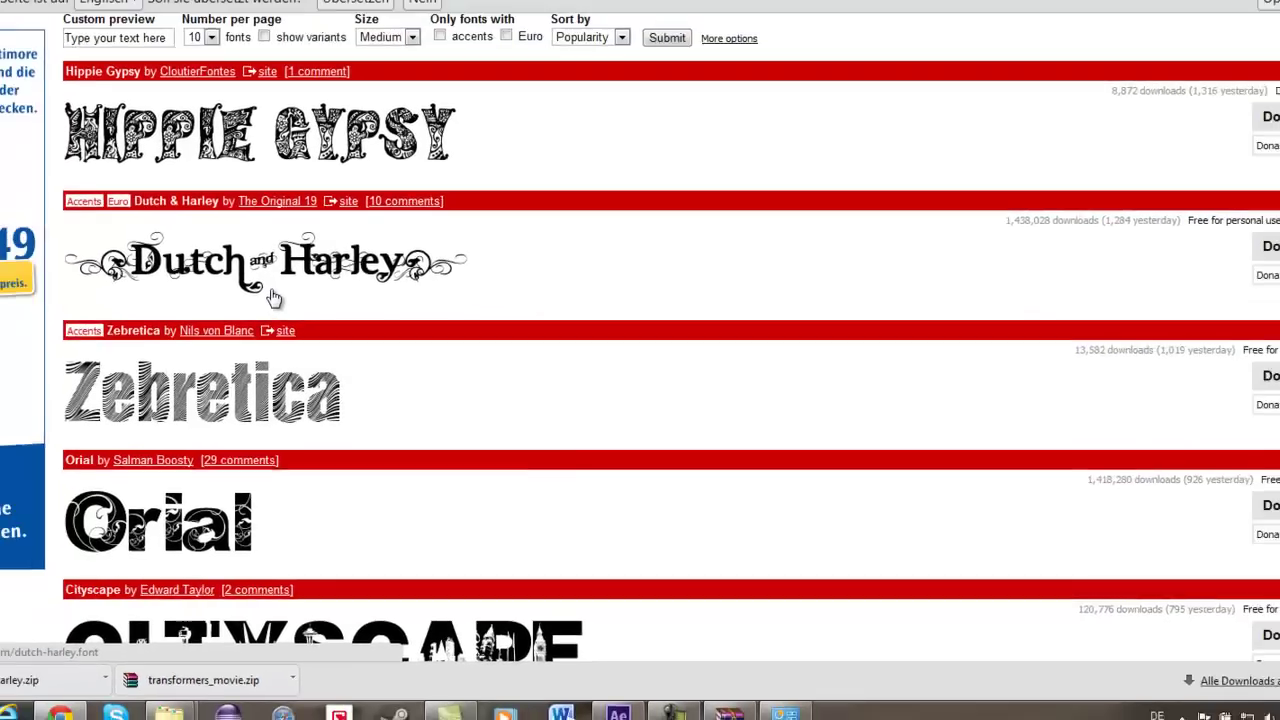
Scroll through the dafont Fancy > Decorative listing and back to the top.
scroll(310, 330, "down", 3)
scroll(310, 330, "down", 2)
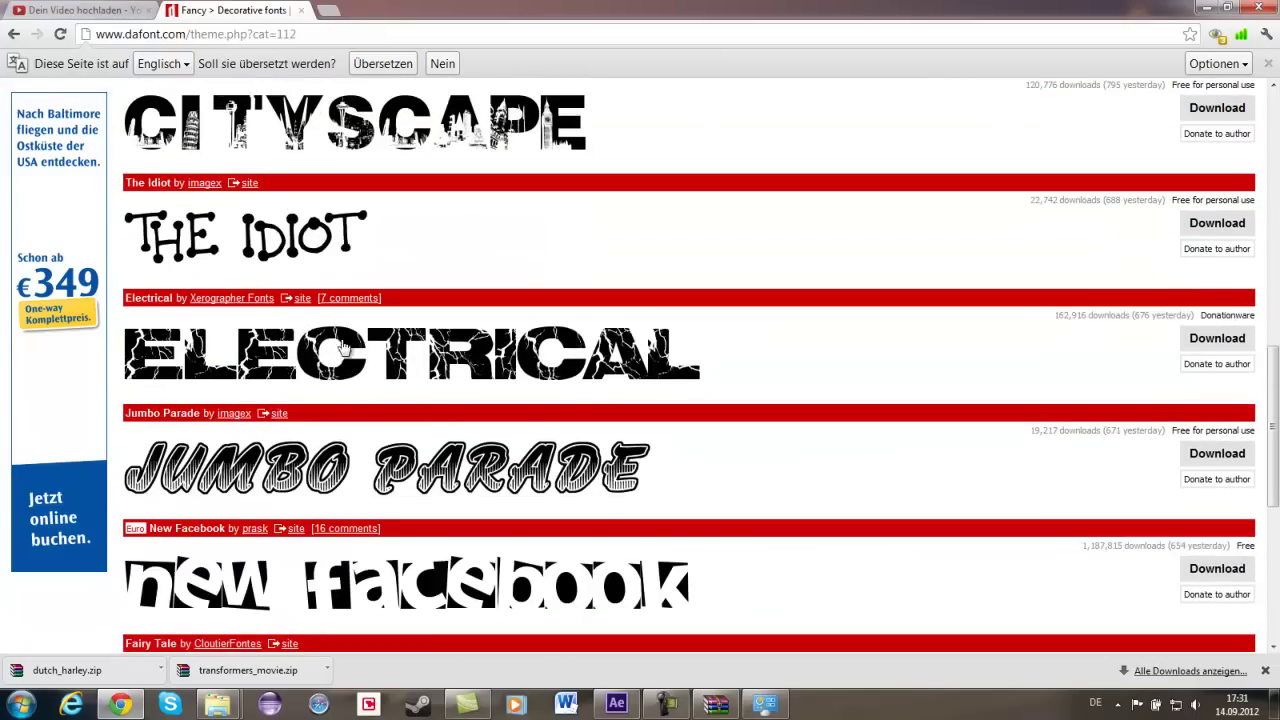
scroll(420, 428, "down", 2)
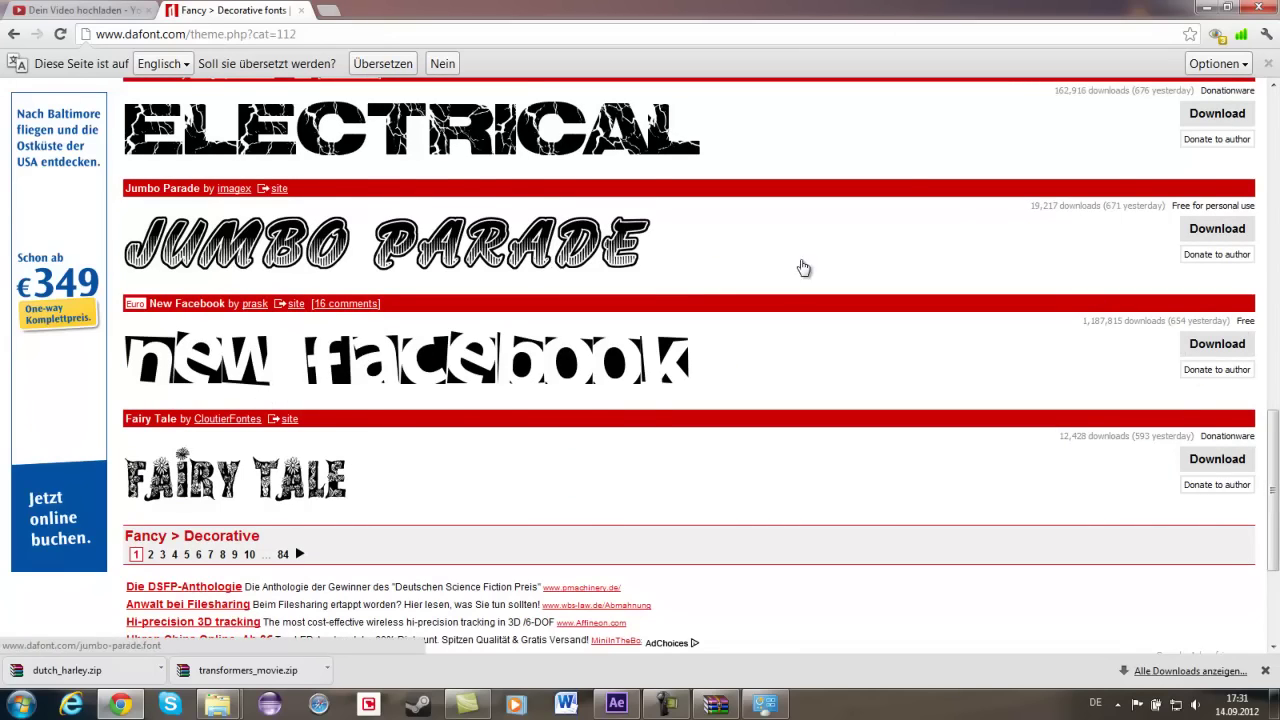
scroll(785, 272, "up", 5)
scroll(763, 308, "down", 3)
scroll(763, 308, "up", 4)
scroll(680, 434, "up", 2)
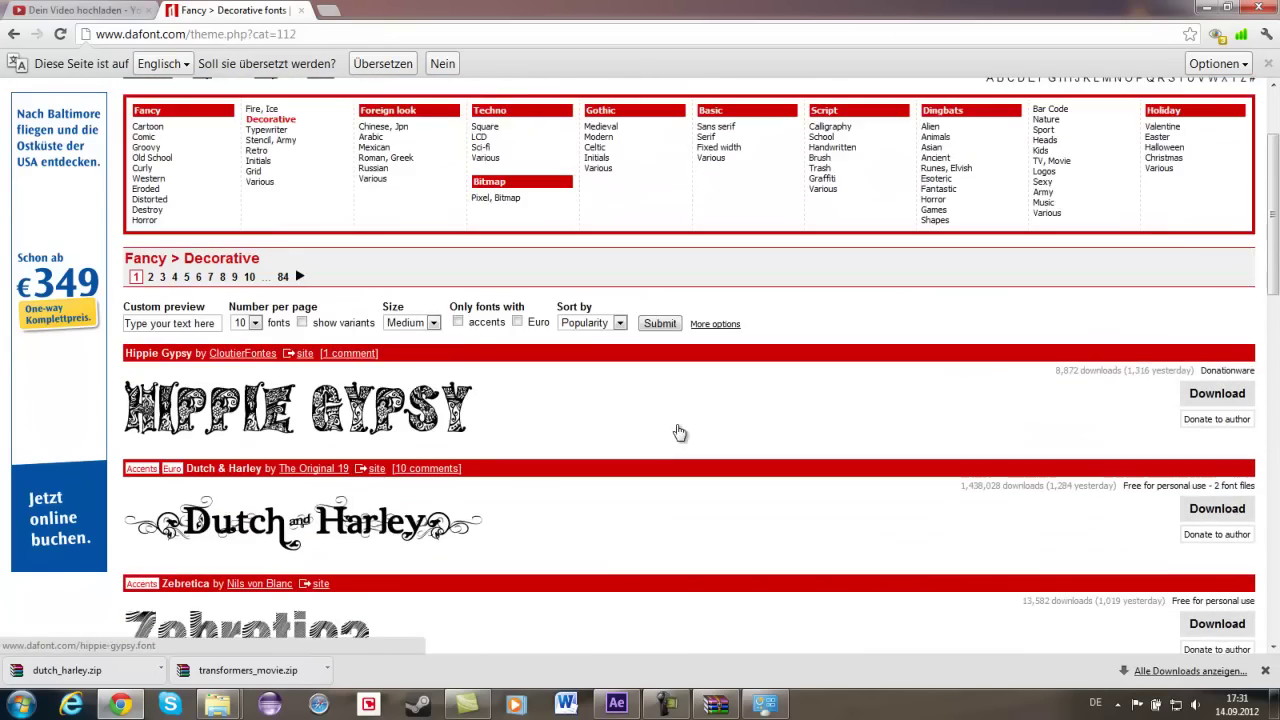
scroll(680, 434, "up", 1)
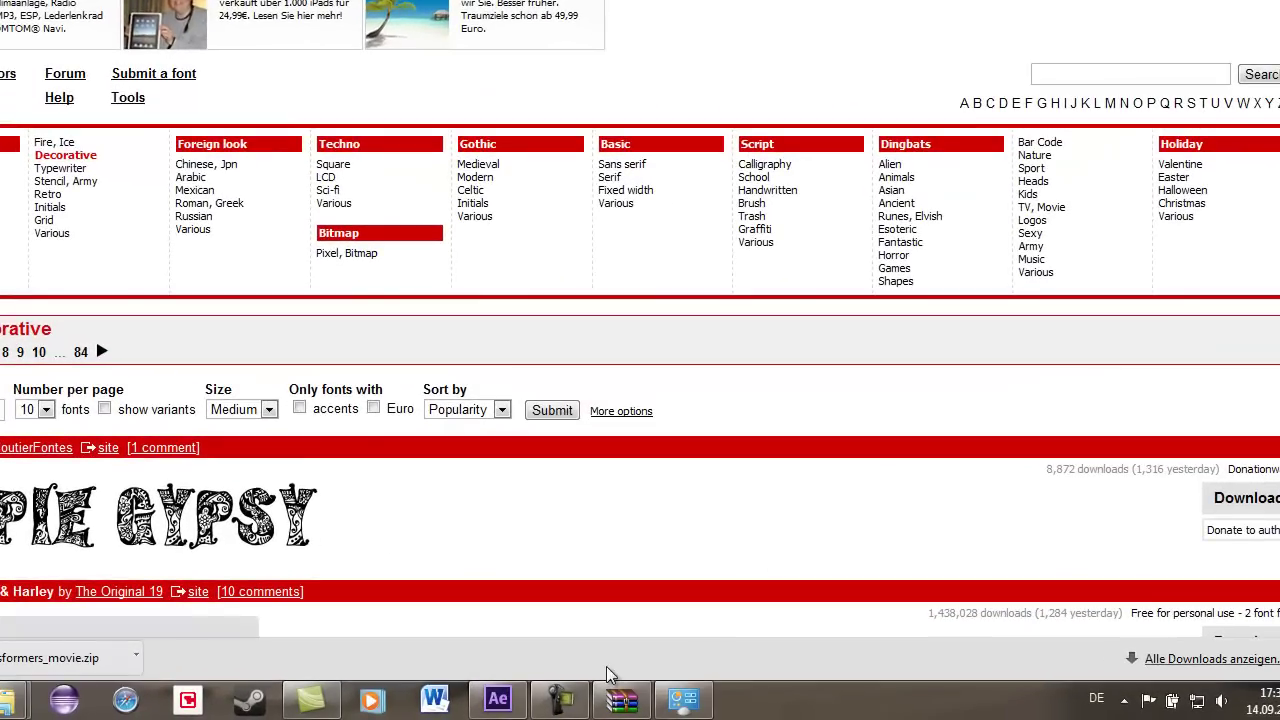
left_click(552, 698)
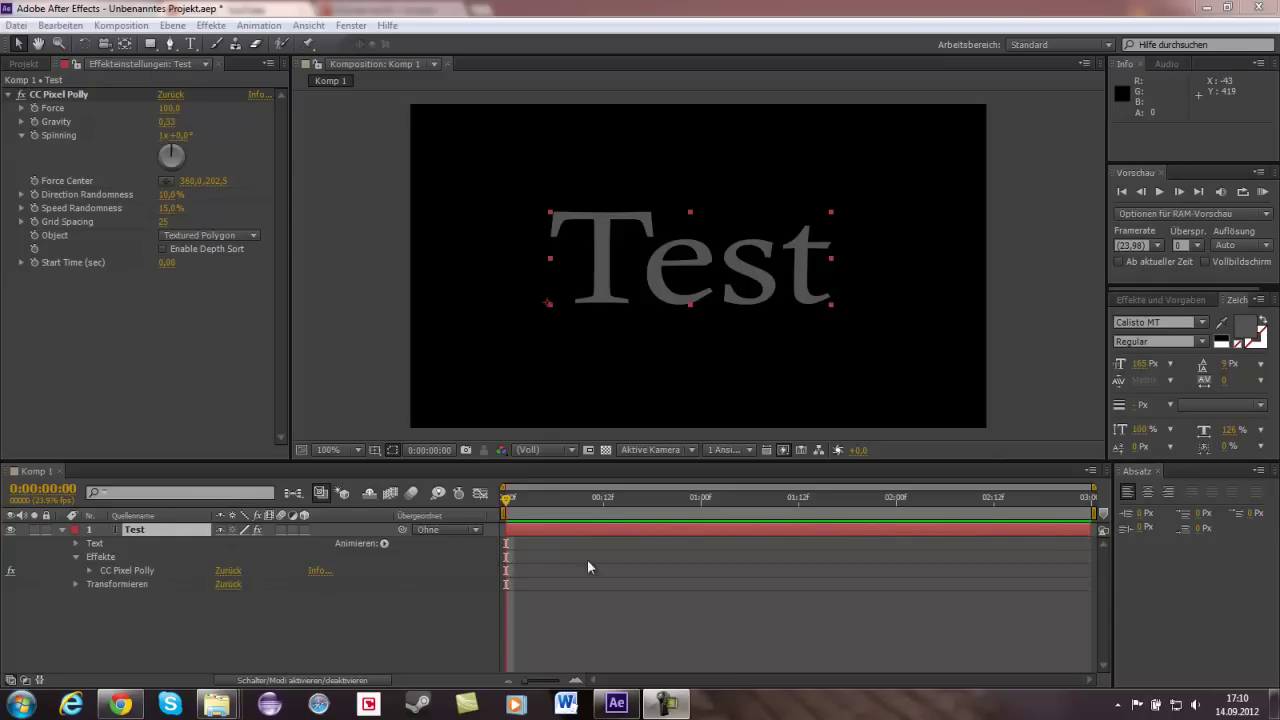
Play Komp 1 to watch Test shatter, then return to frame 0:00:00:00.
left_click(1160, 193)
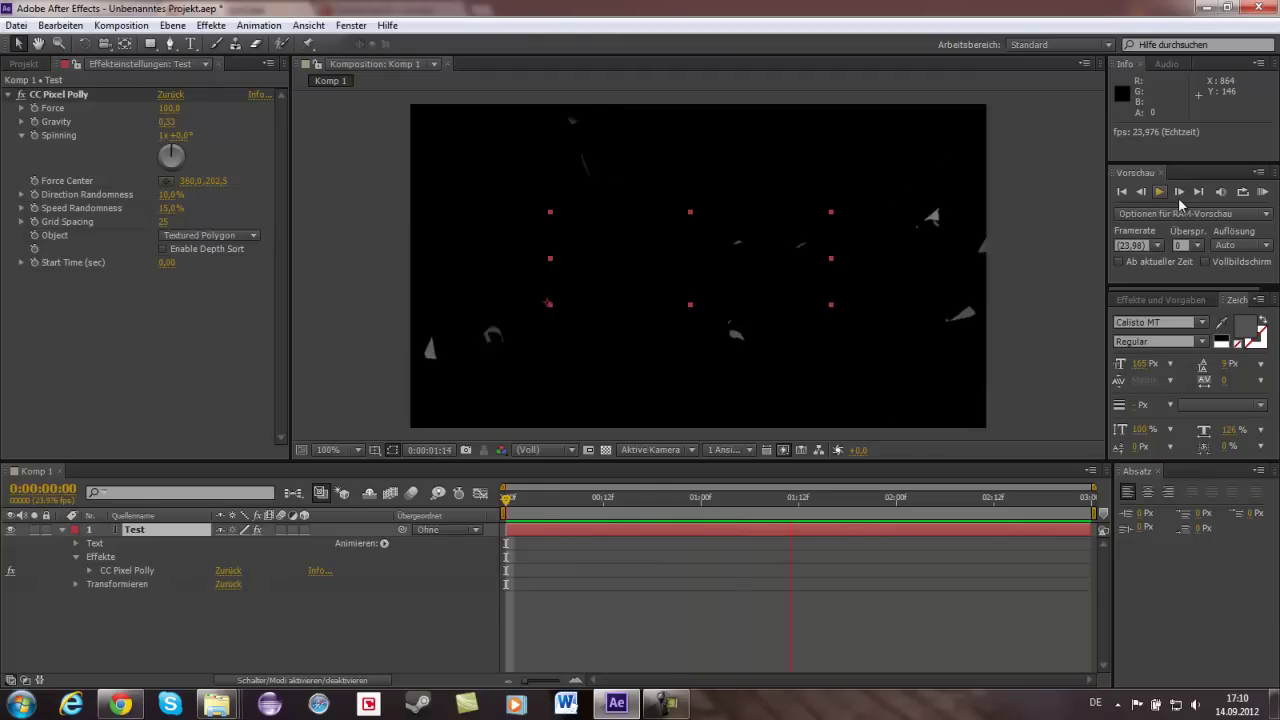
left_click(1159, 193)
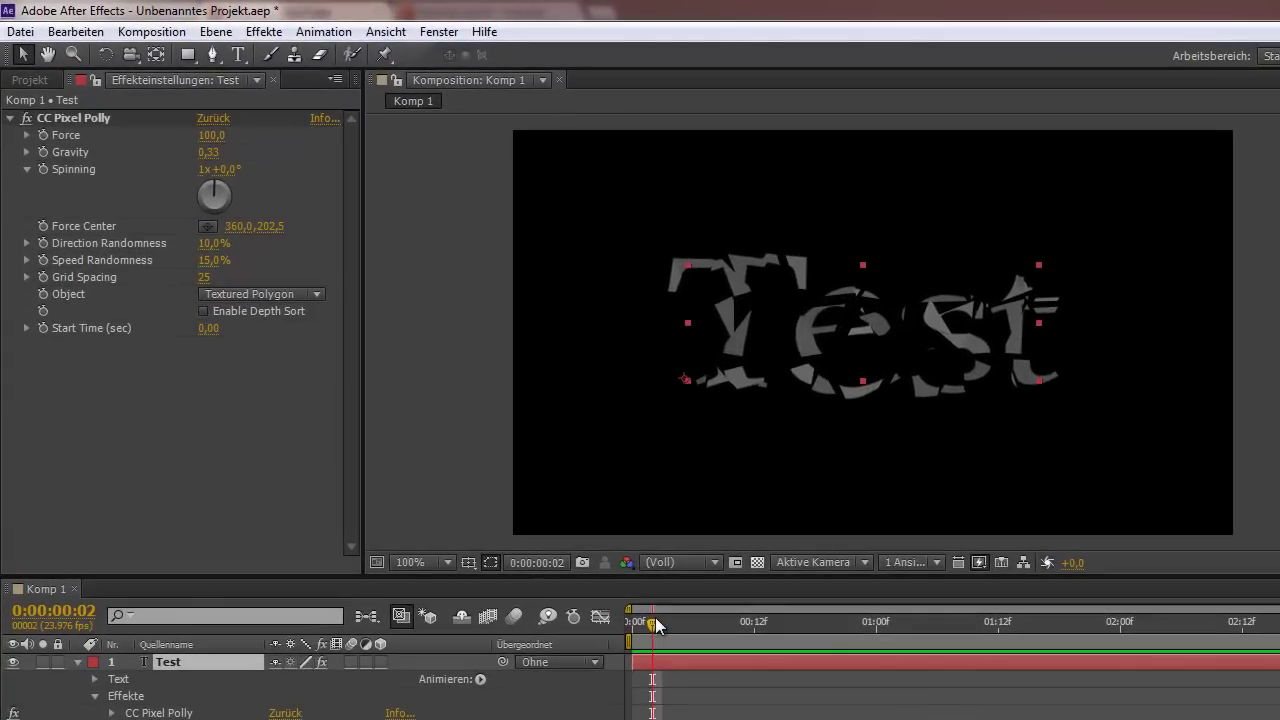
left_click(514, 501)
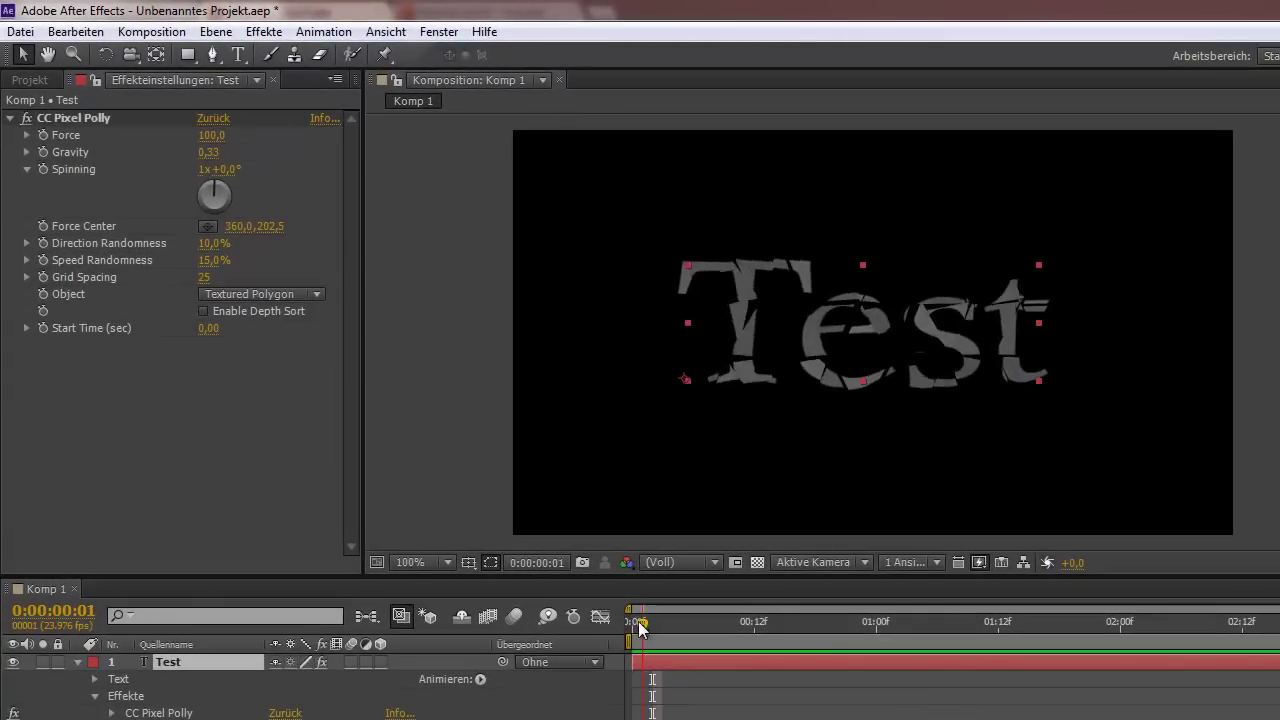
left_click_drag(640, 624, 614, 592)
Start a new composition Komp 2 at 720×405, 23.976 fps, 3 seconds.
left_click(151, 31)
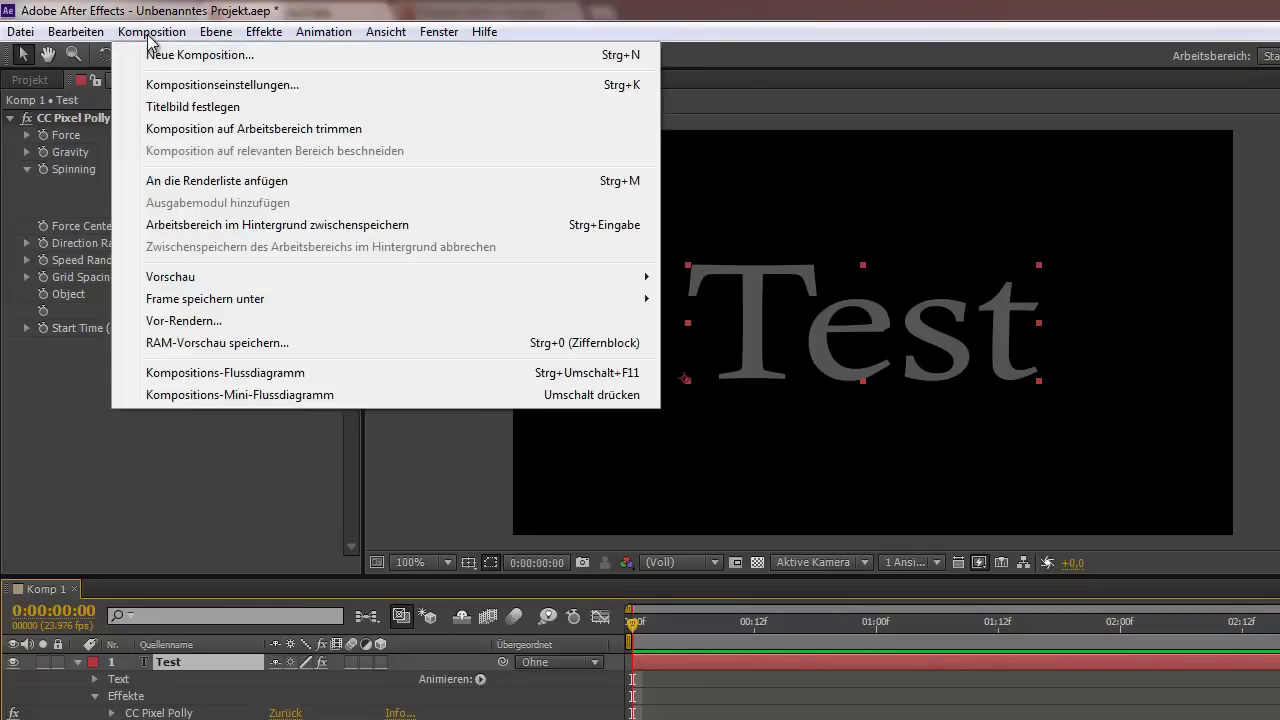
left_click(170, 57)
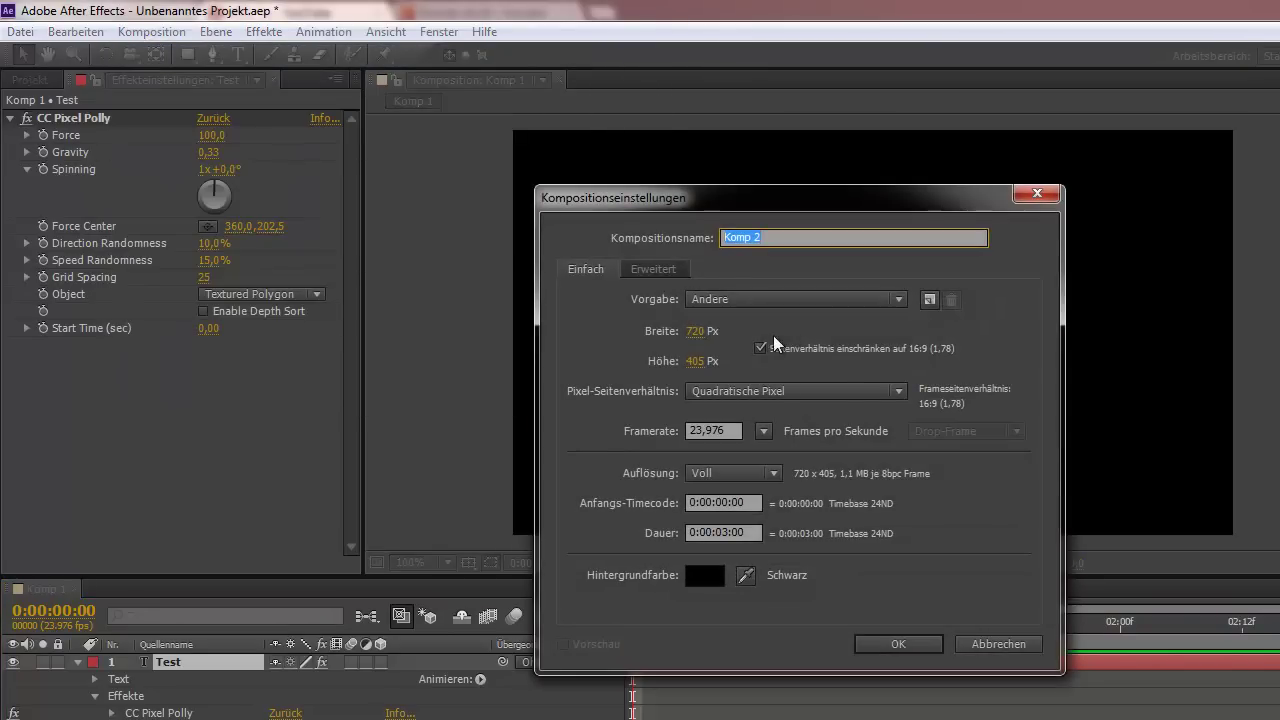
left_click(804, 245)
left_click(722, 534)
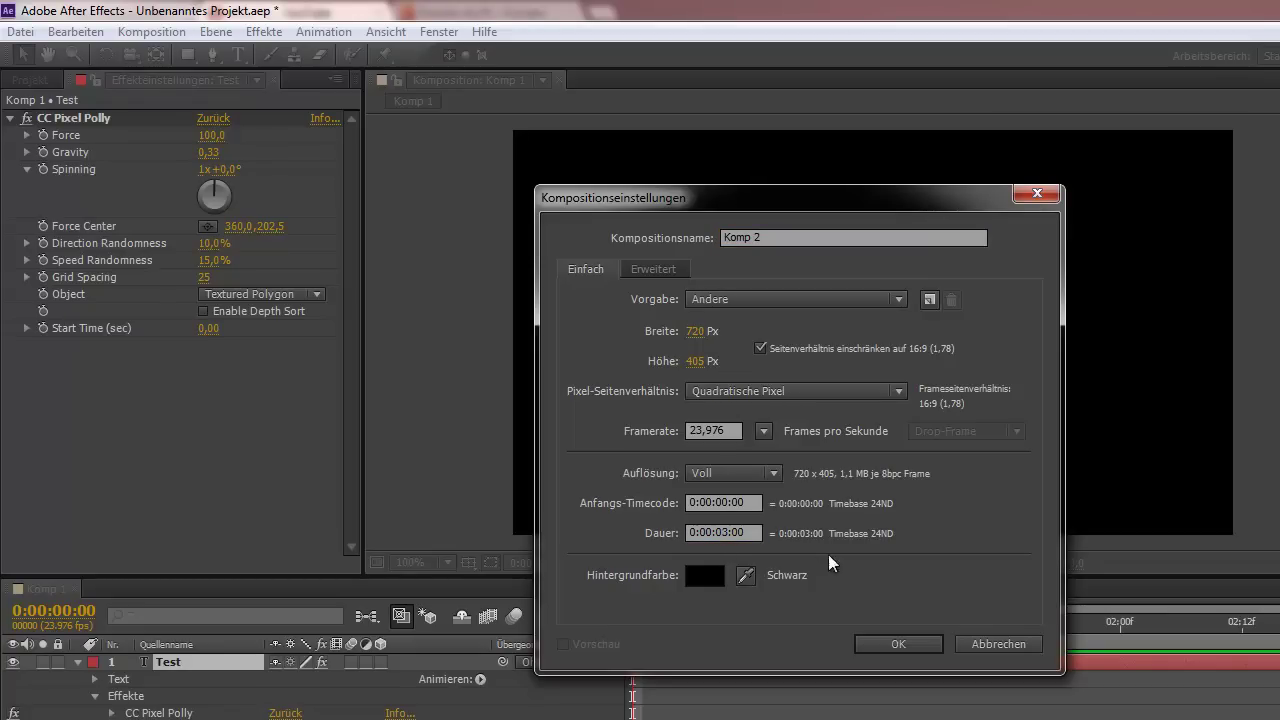
Give Komp 2 a dark red #322222 background and create it.
left_click(718, 577)
left_click_drag(667, 396, 664, 381)
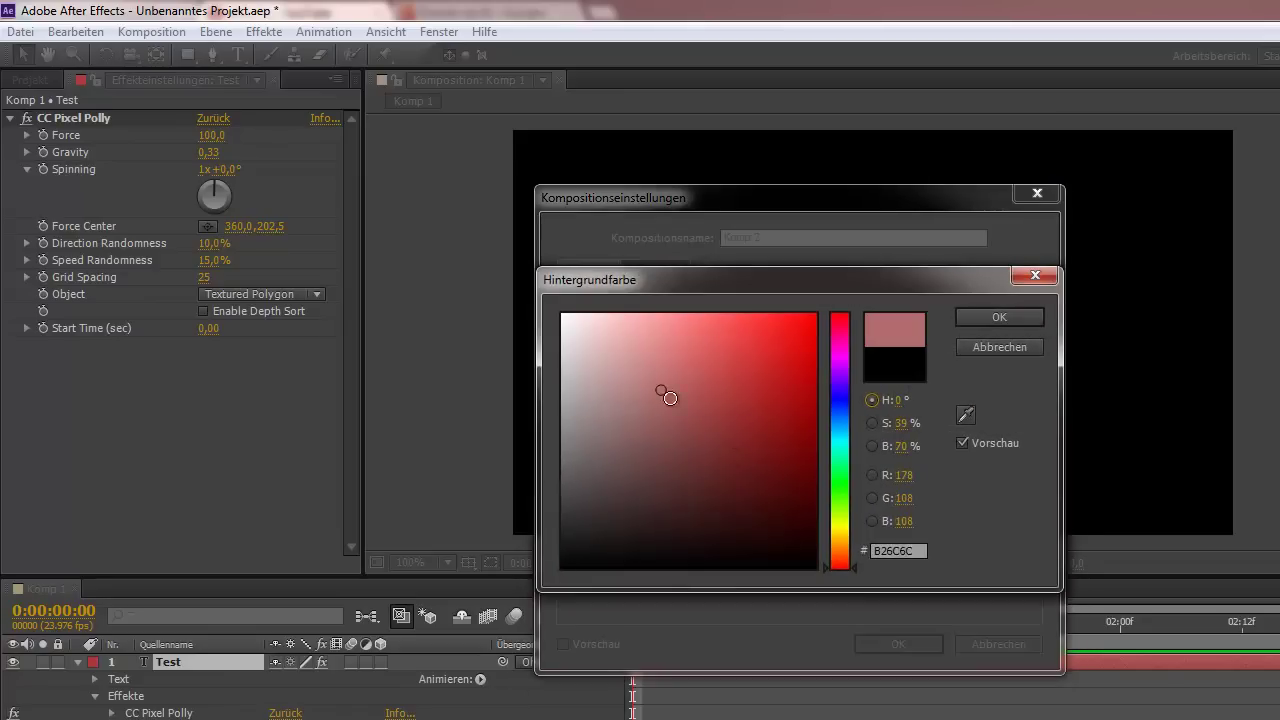
left_click_drag(691, 381, 679, 492)
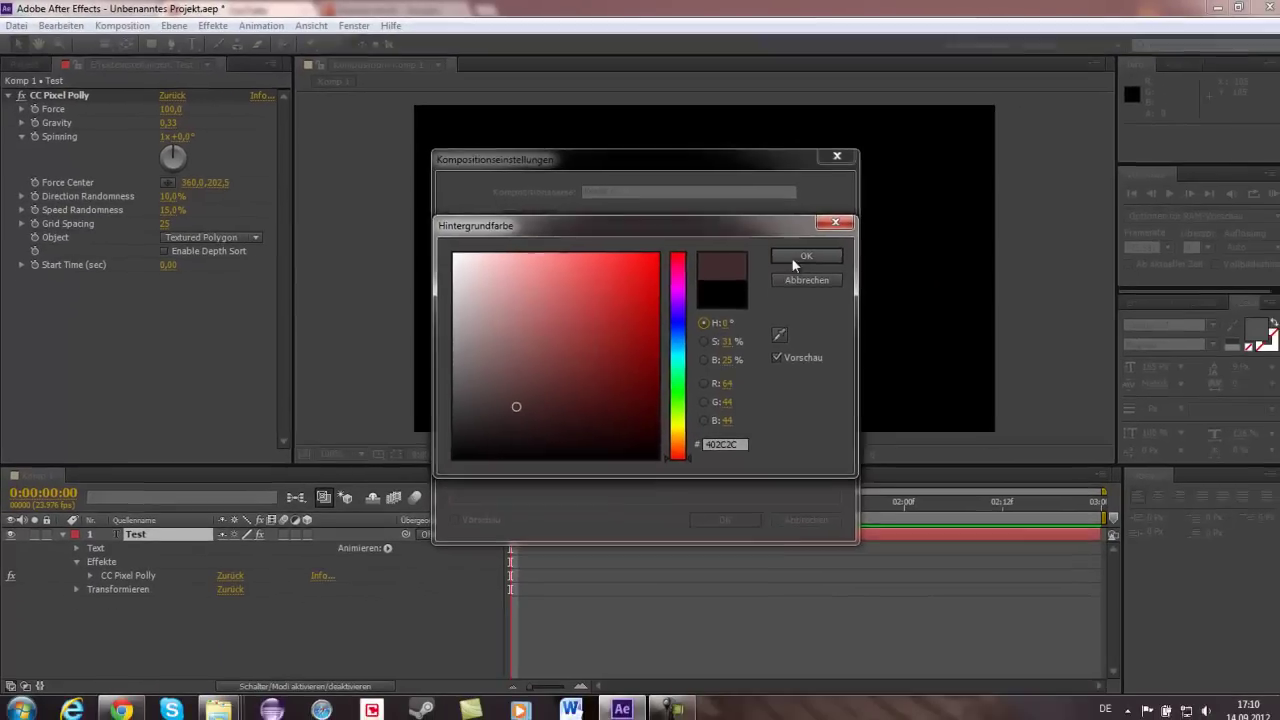
left_click(999, 317)
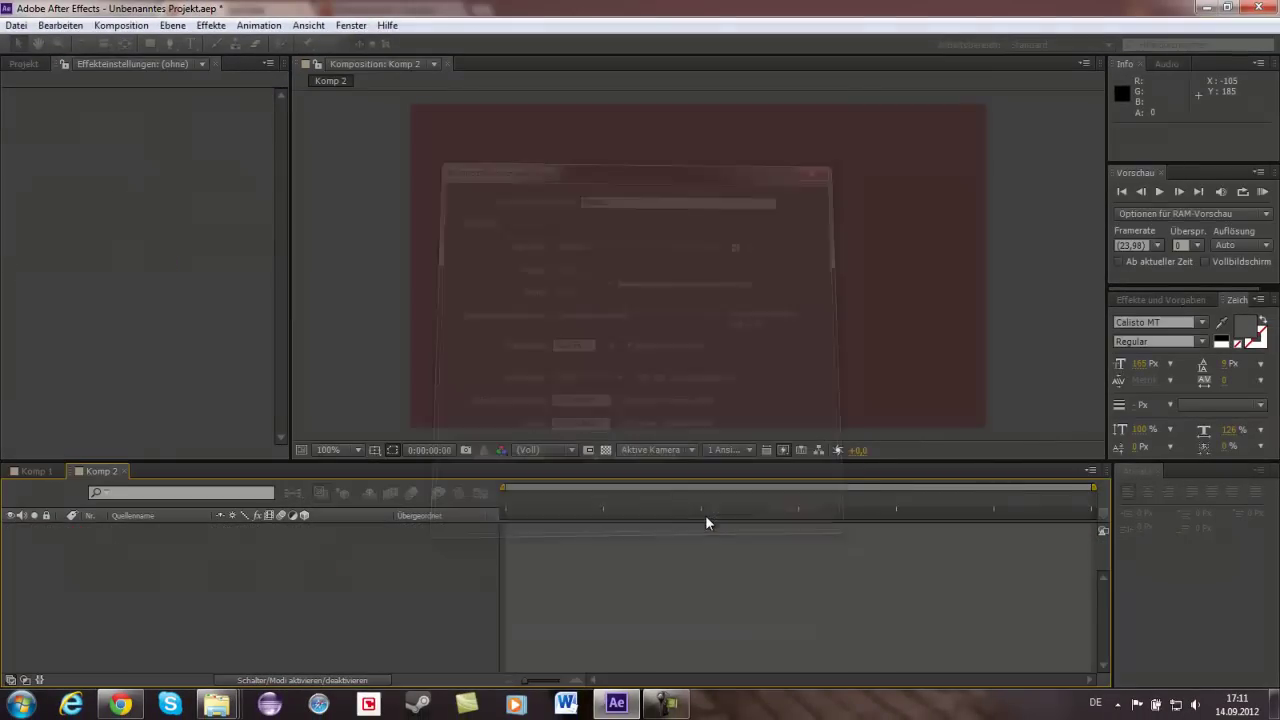
left_click(705, 515)
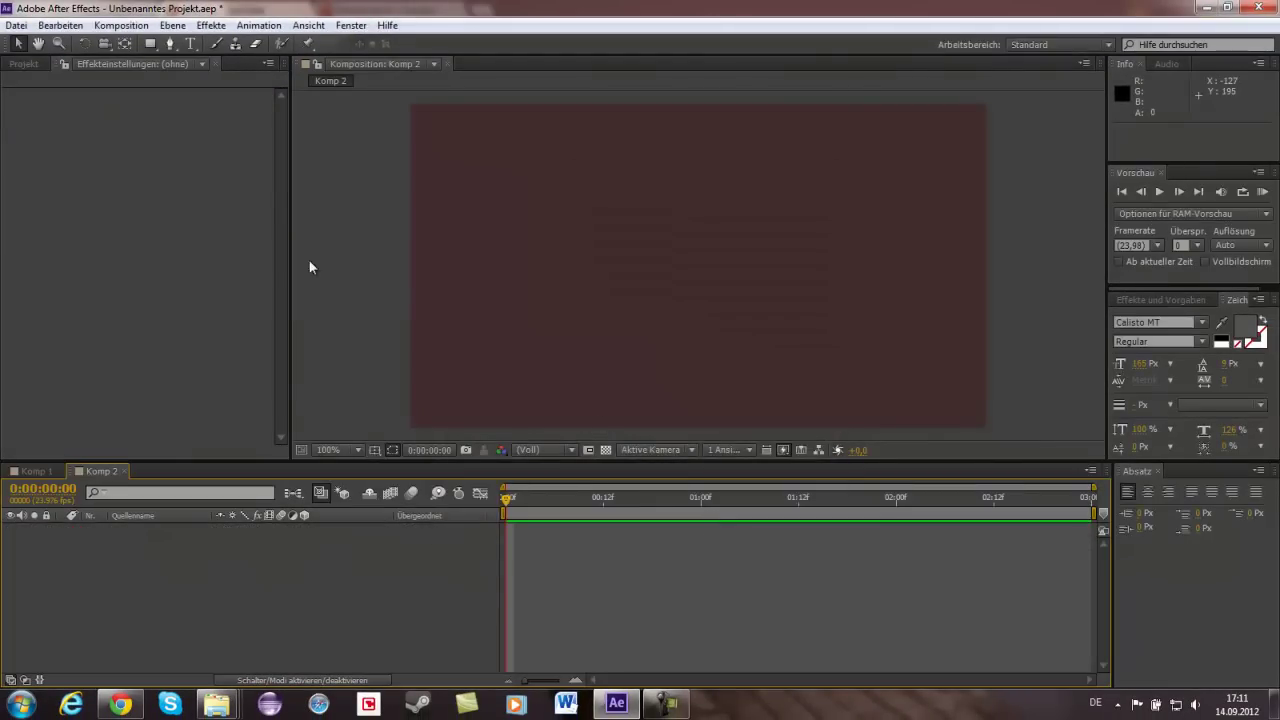
Add a text layer reading 'Test' in Komp 2.
left_click(190, 43)
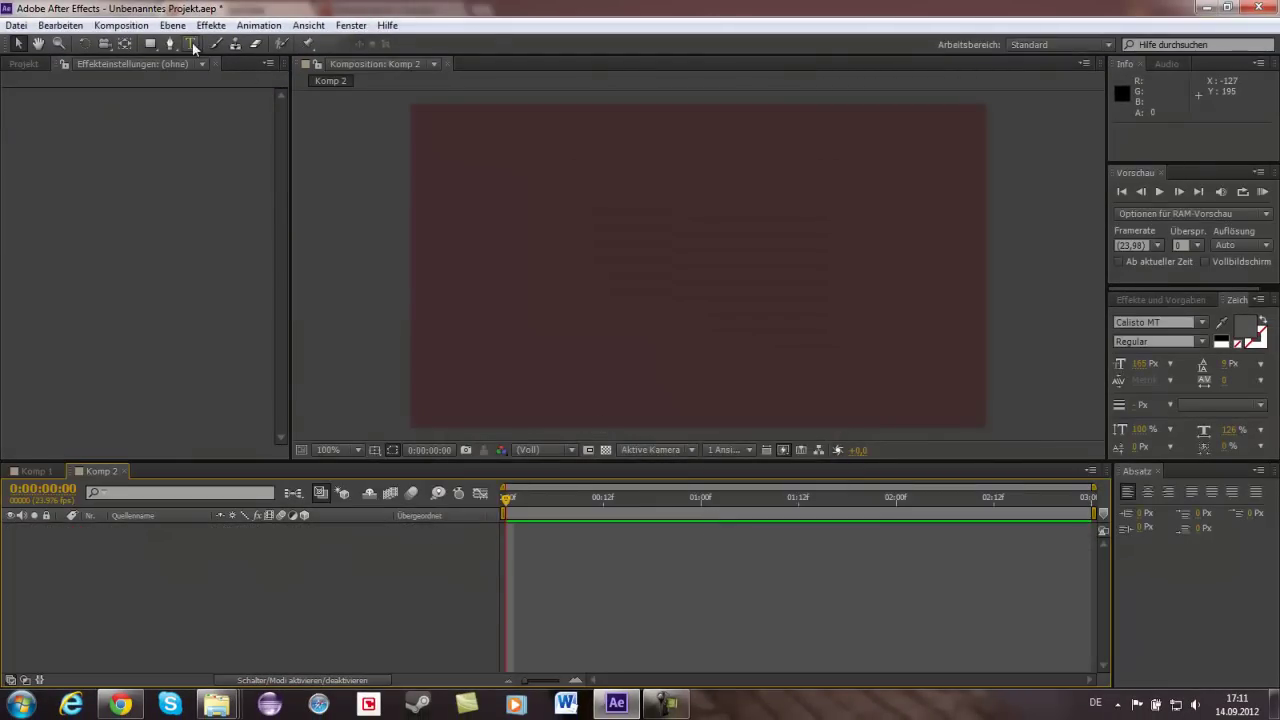
left_click(495, 305)
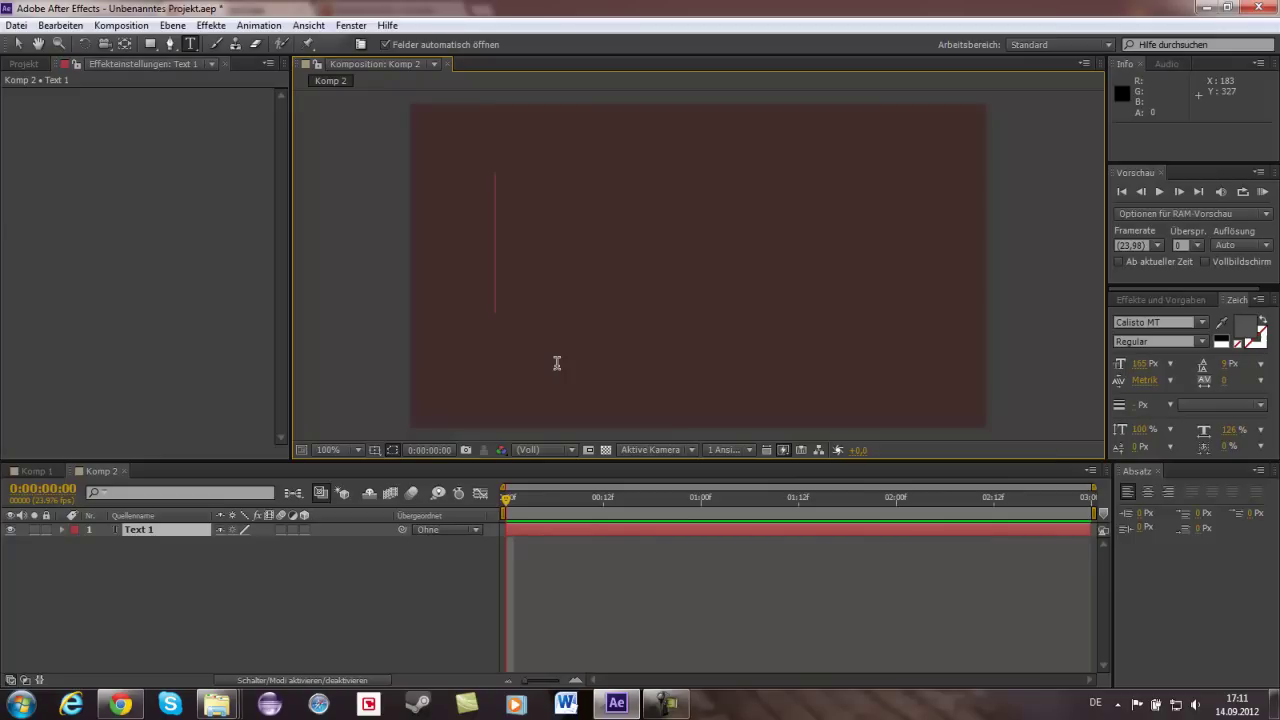
type("T")
key("BackSpace")
type("es")
key("BackSpace")
key("BackSpace")
type("T")
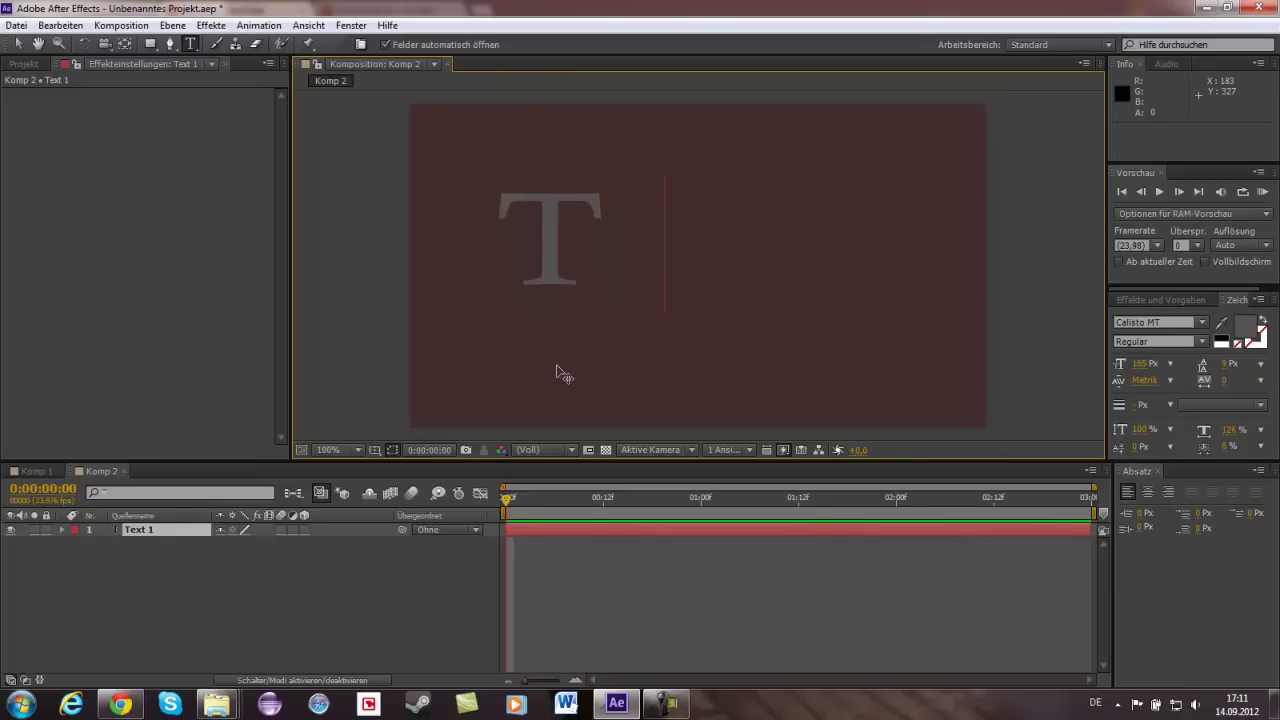
type("est")
left_click(543, 308)
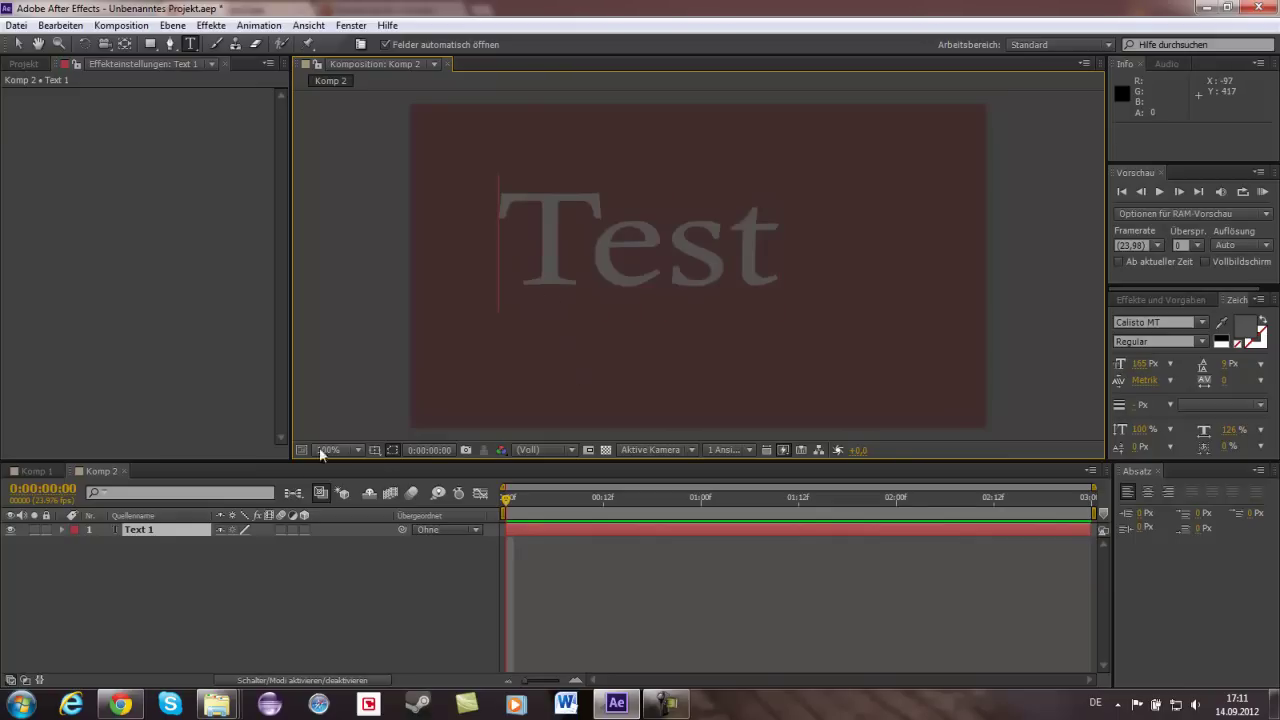
Centre the Test text in the frame, undoing an accidental flipped scaling.
left_click(18, 44)
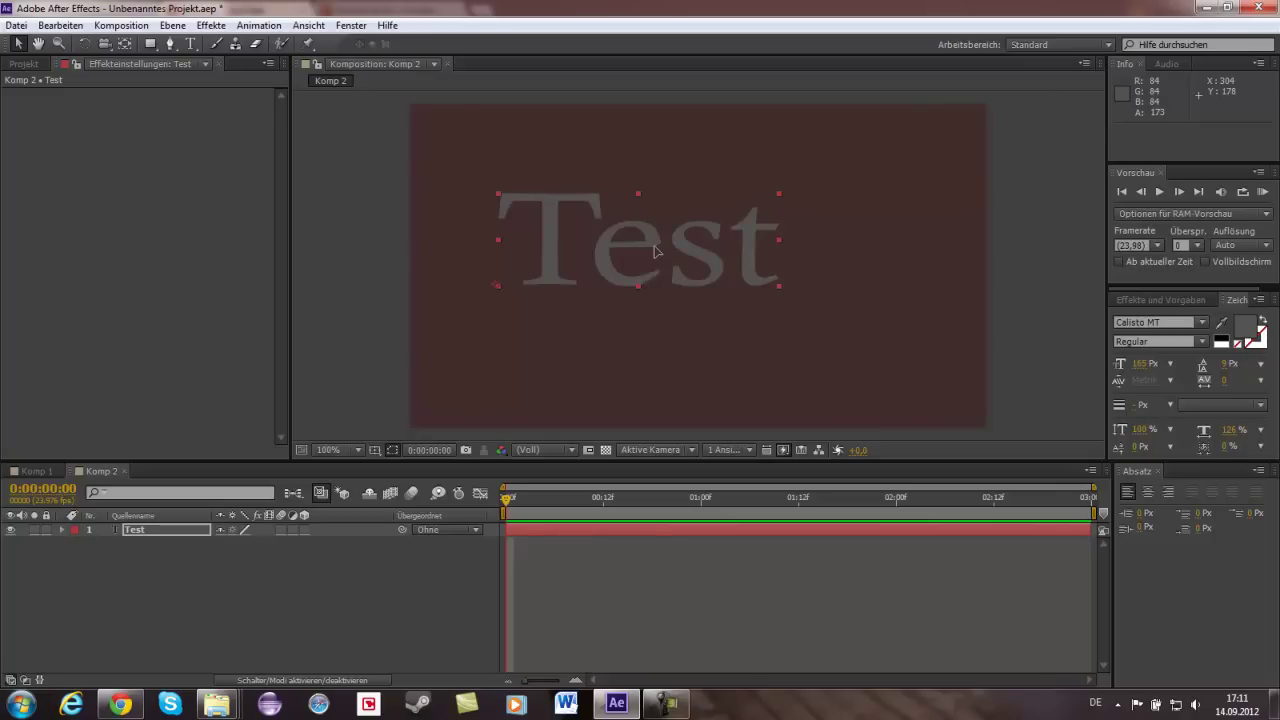
left_click_drag(656, 250, 724, 268)
left_click_drag(650, 247, 643, 241)
left_click_drag(563, 206, 549, 203)
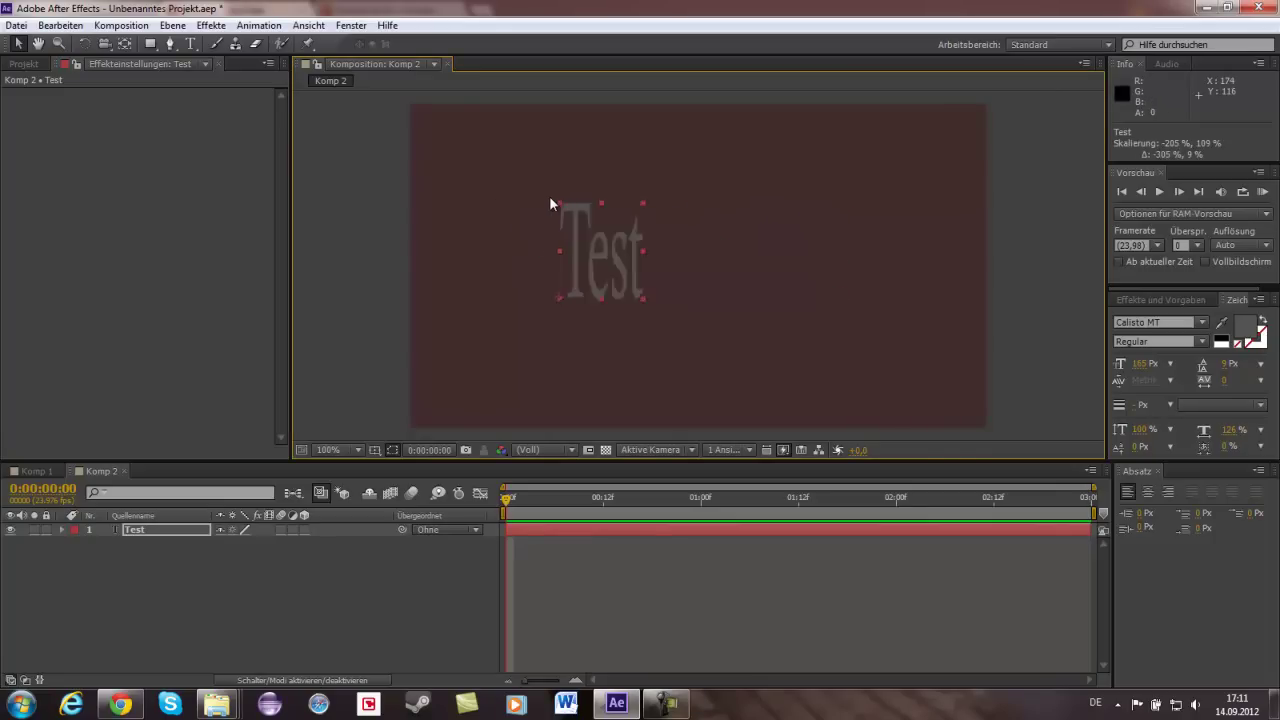
left_click(60, 25)
left_click(80, 43)
left_click_drag(583, 256, 586, 260)
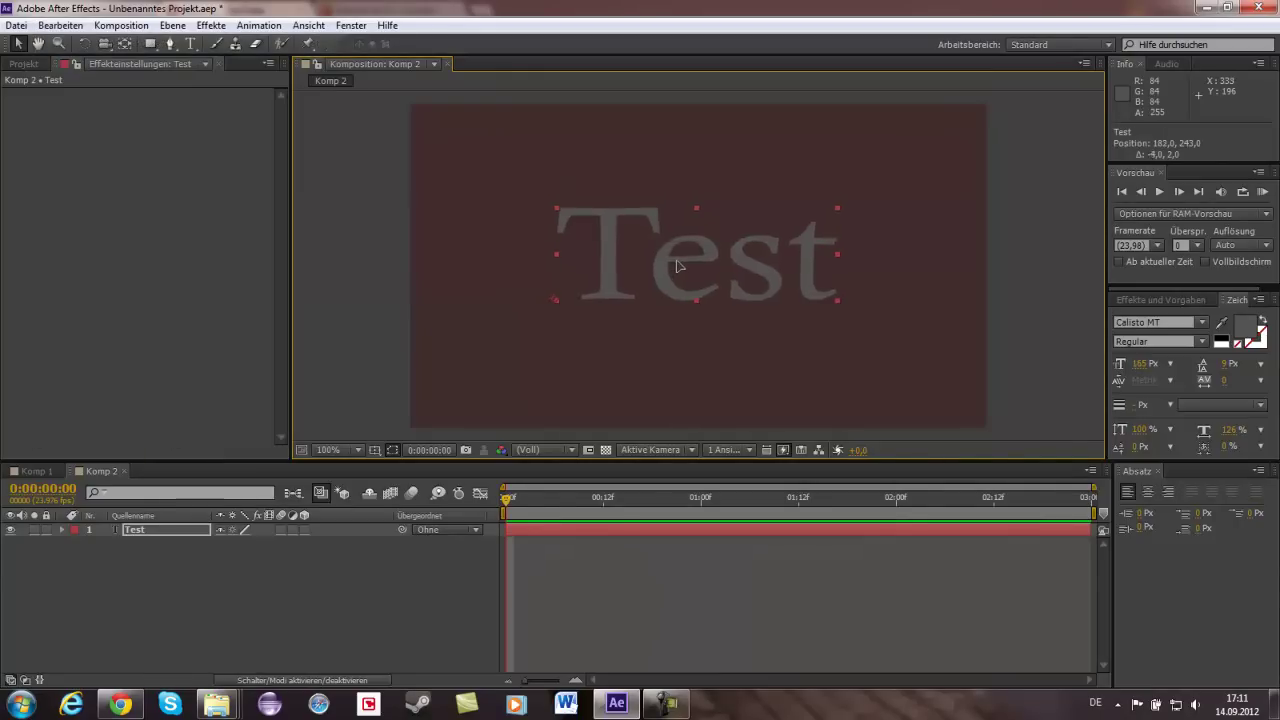
Apply the Simulation > CC Pixel Polly effect to the Test layer.
left_click(398, 265)
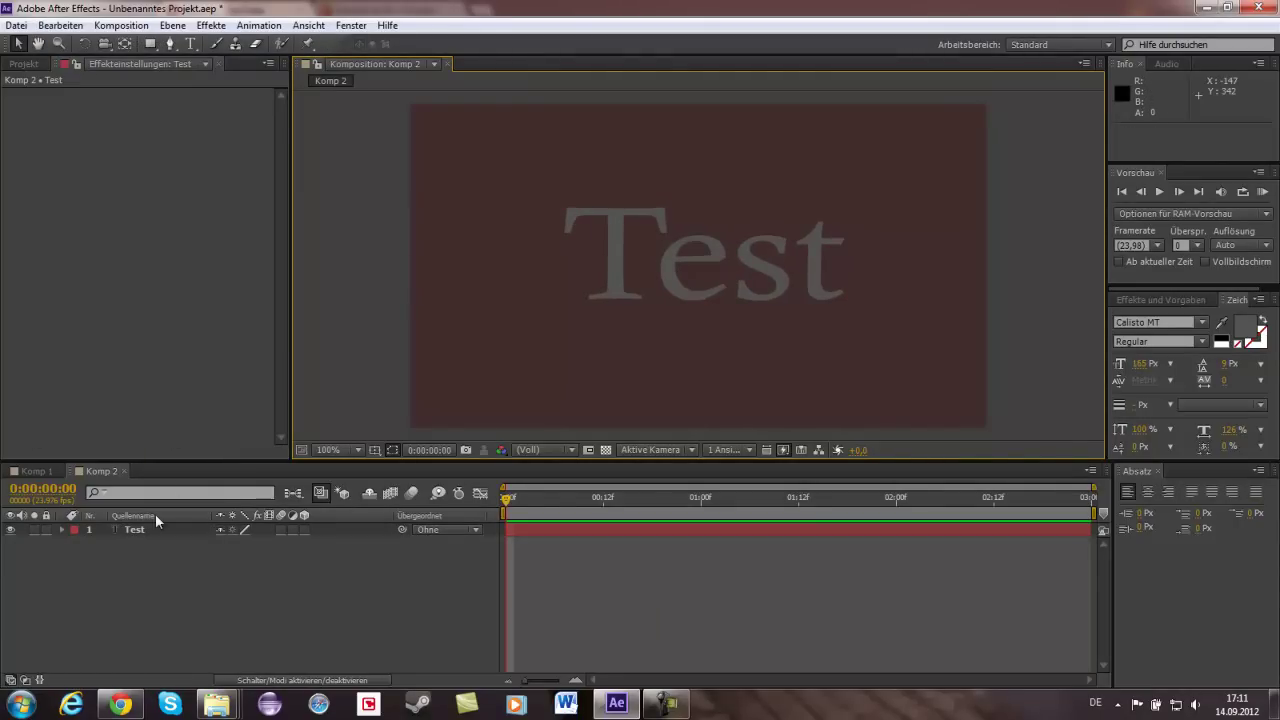
left_click(155, 528)
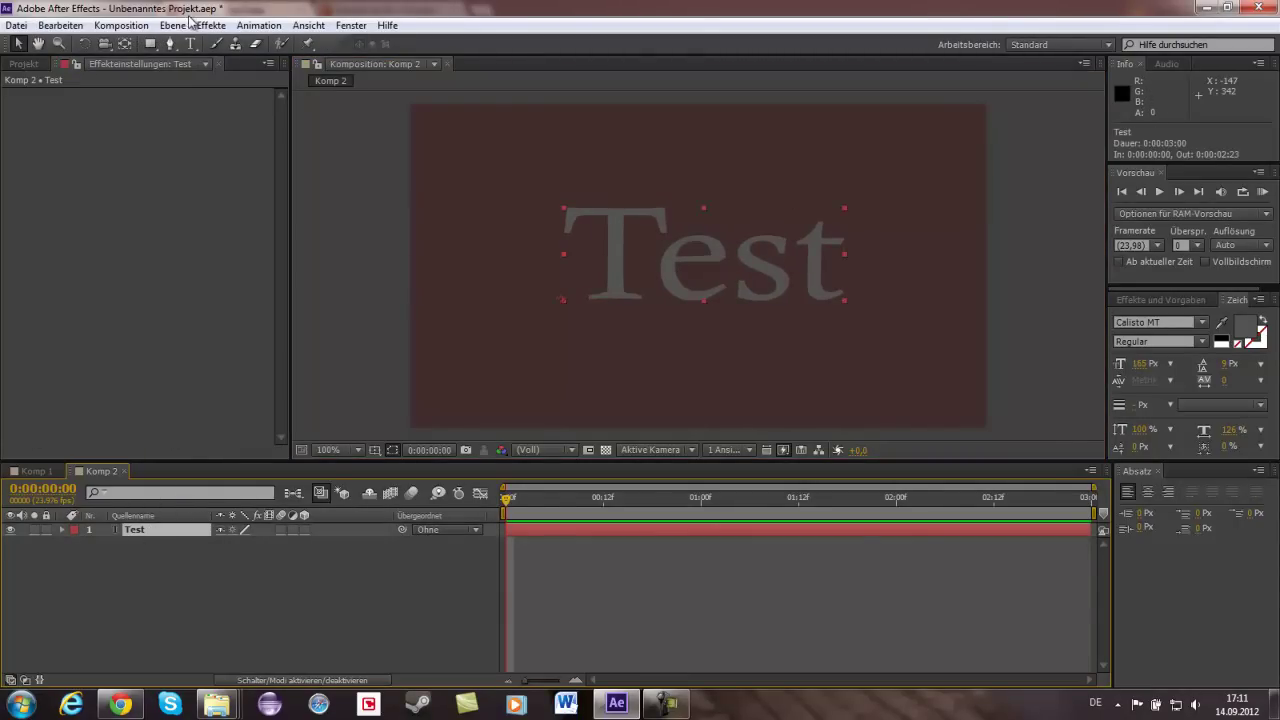
left_click(211, 25)
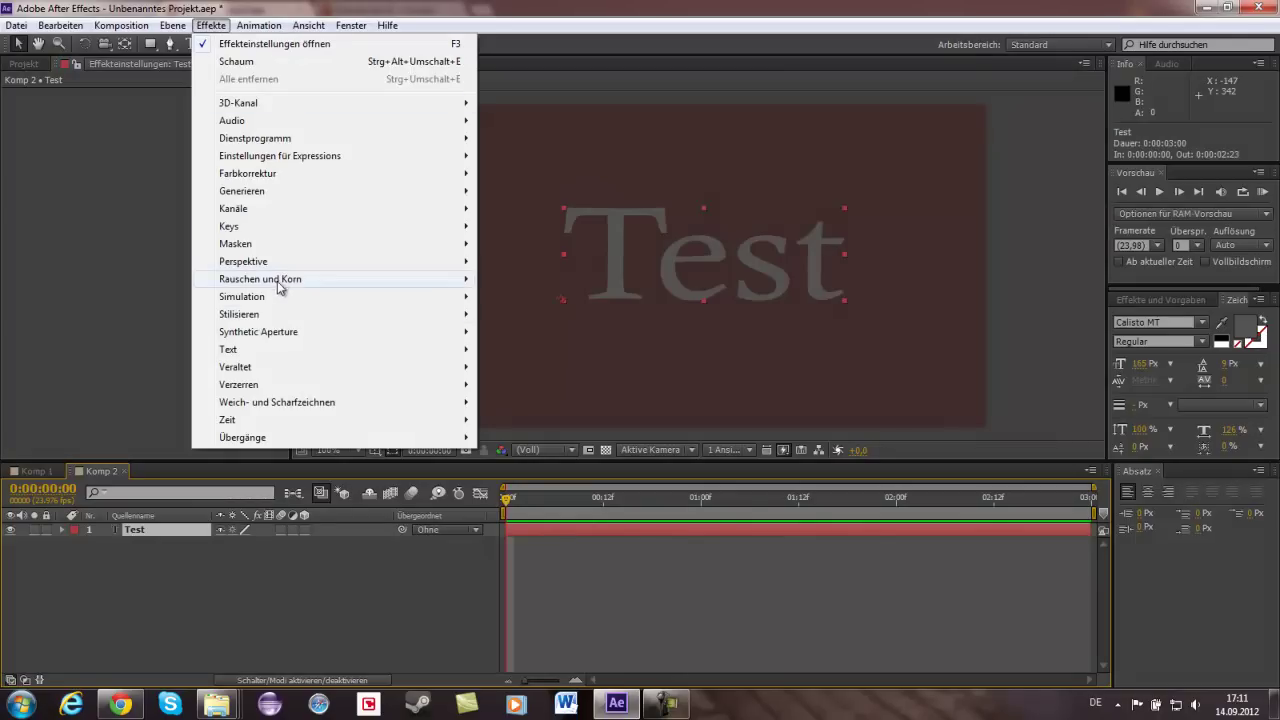
mouse_move(278, 298)
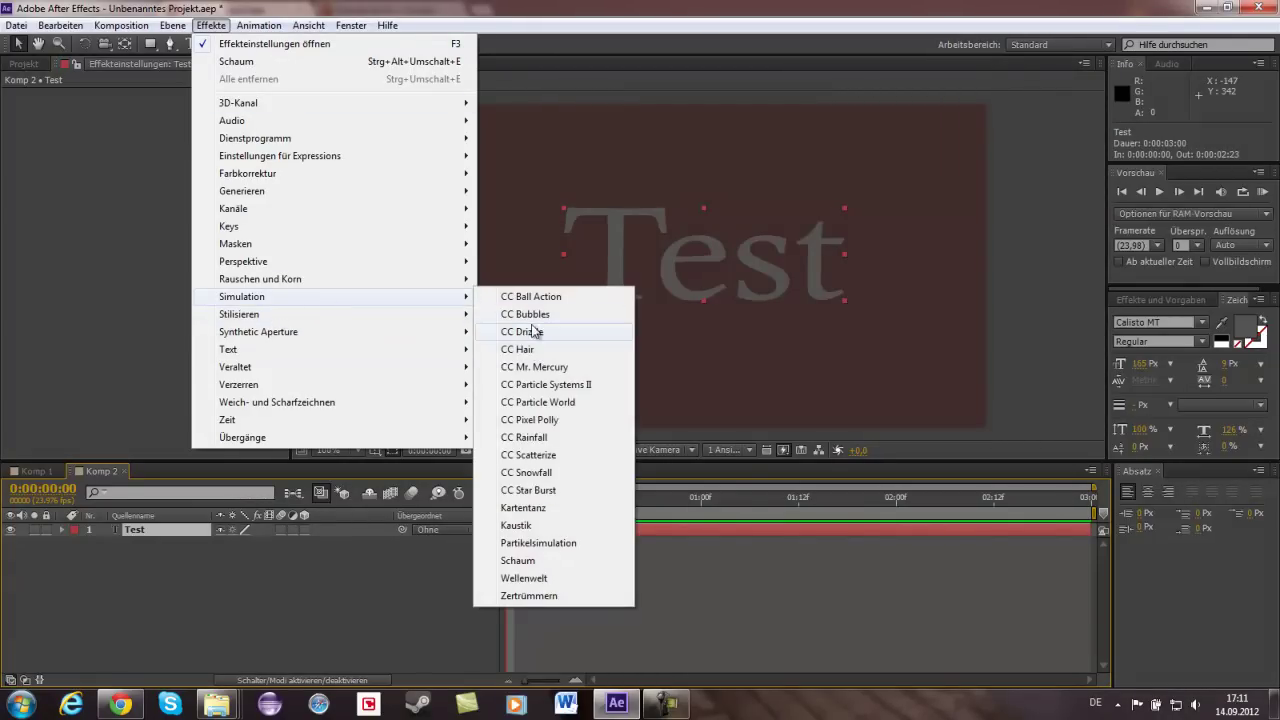
left_click(546, 422)
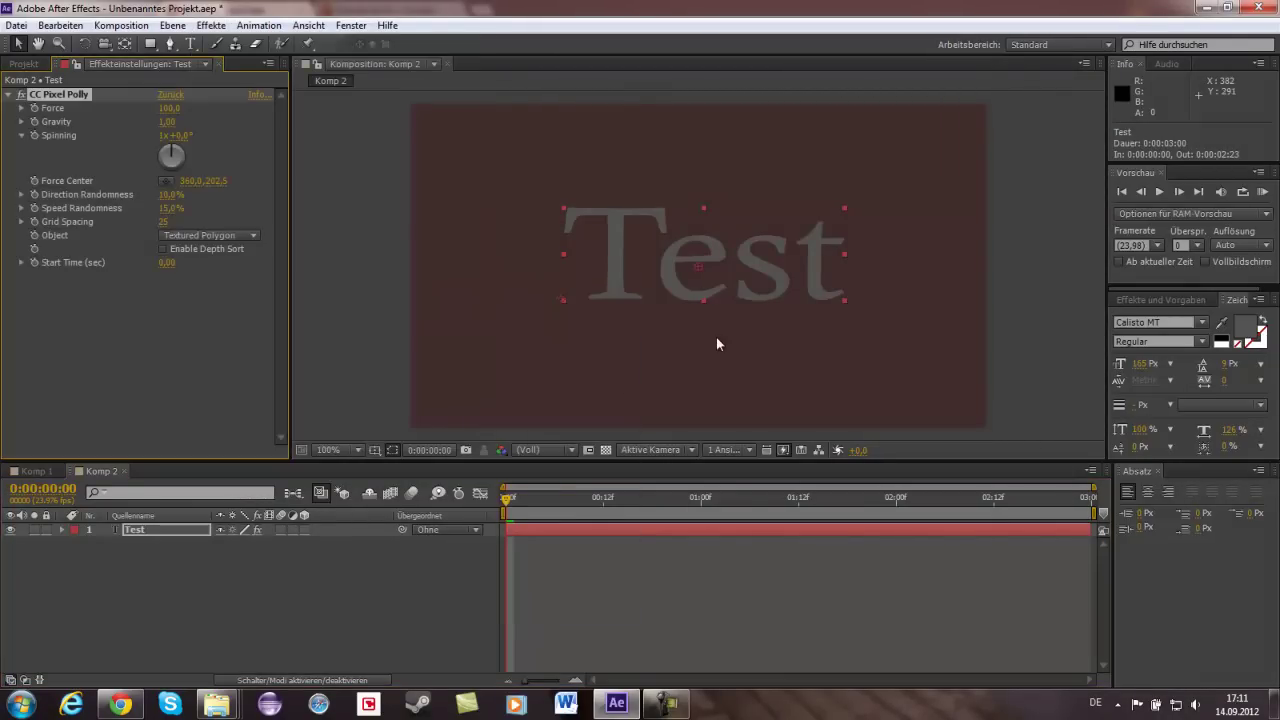
Scrub and play the timeline to watch the Test text shatter, stopping near one second.
mouse_move(510, 507)
left_mouse_down()
mouse_move(527, 527)
mouse_move(508, 527)
left_mouse_up()
left_click(1157, 191)
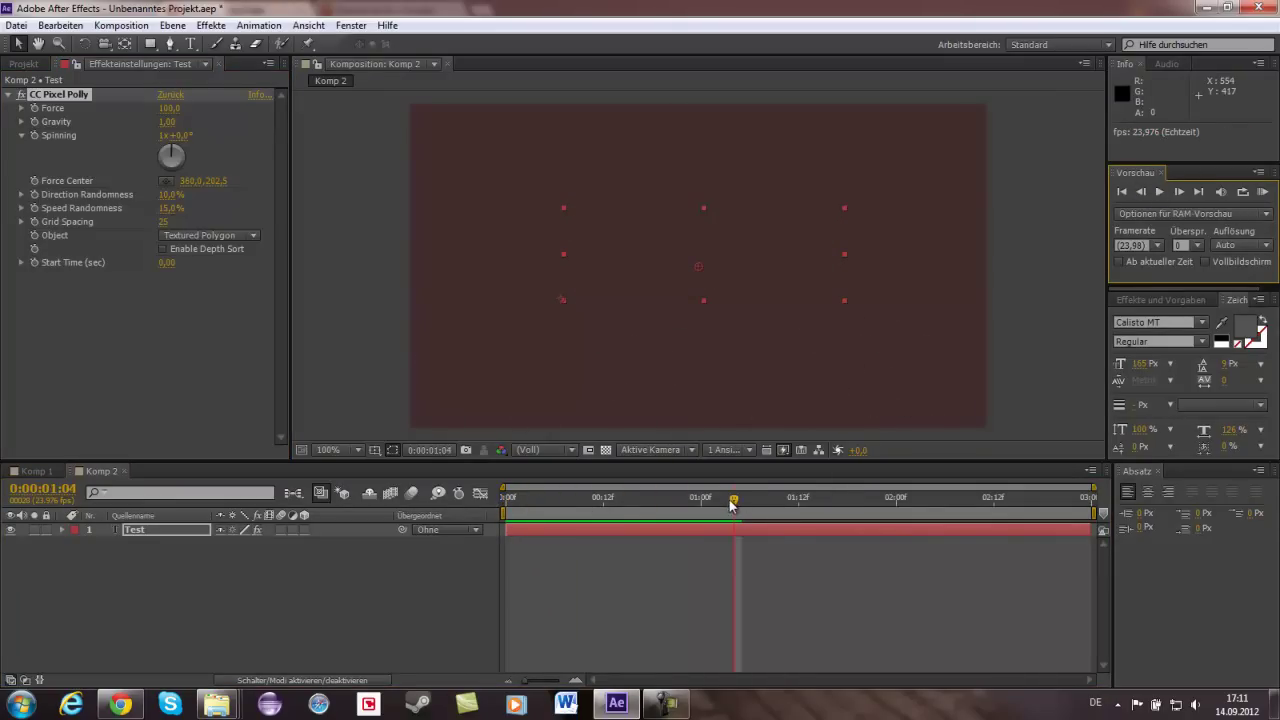
left_click_drag(737, 502, 508, 500)
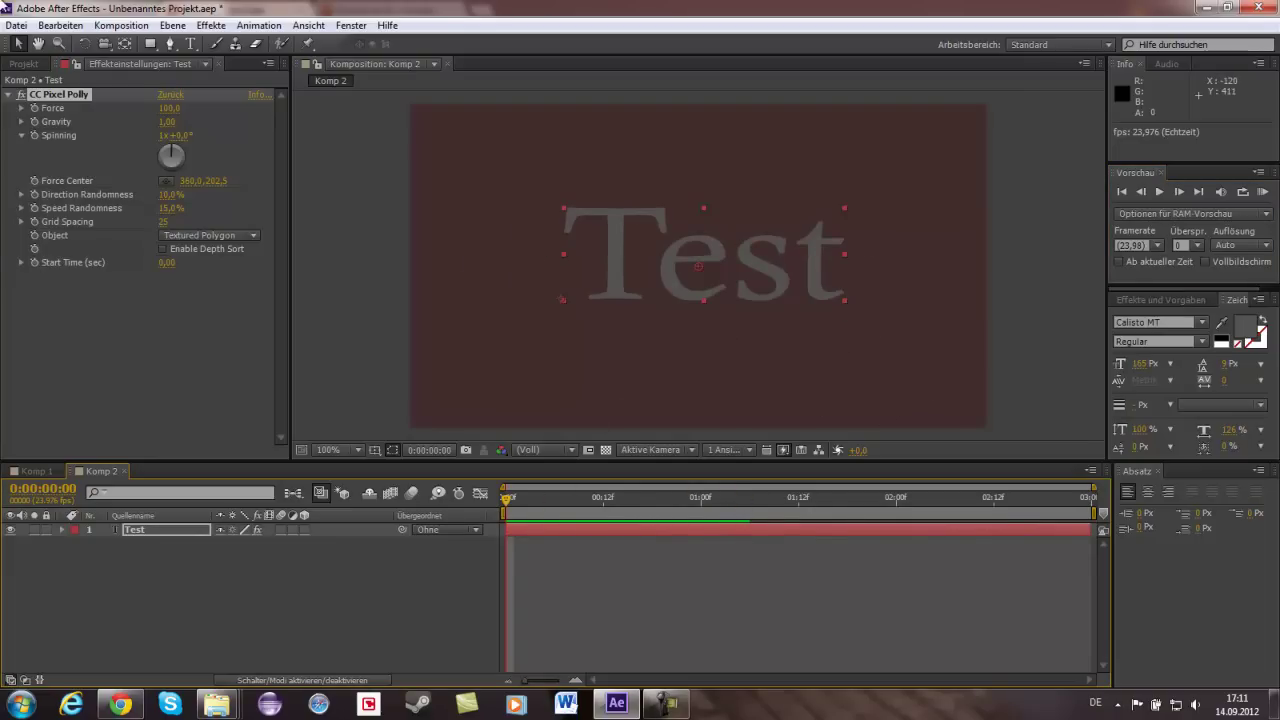
Set CC Pixel Polly Gravity to 30 and preview the faster shatter from the start.
left_click(168, 123)
type("0,3")
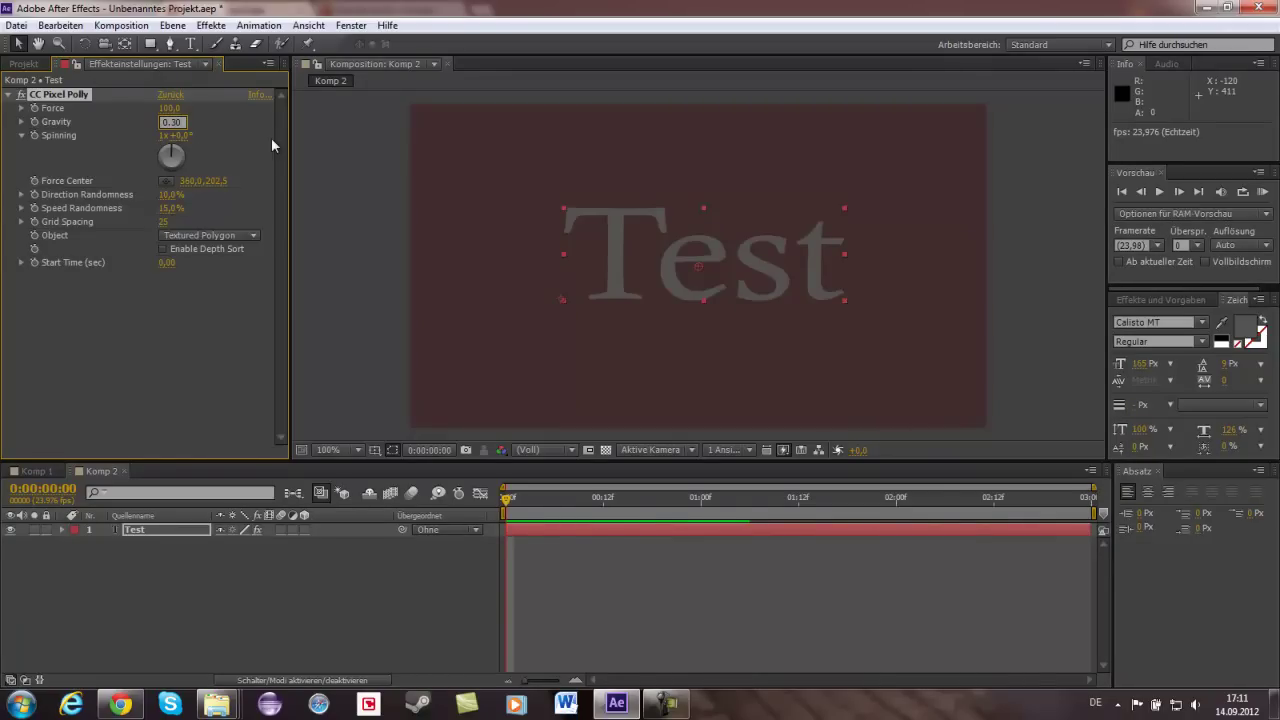
left_click(265, 122)
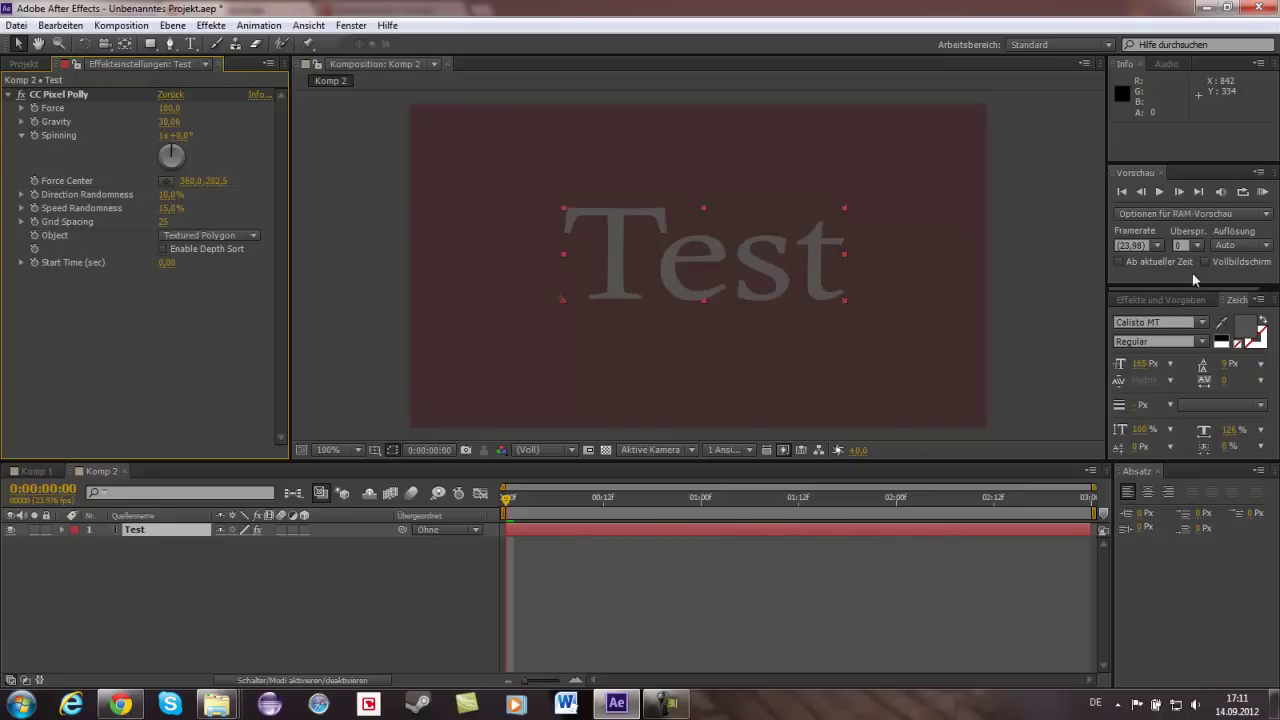
left_click(1160, 192)
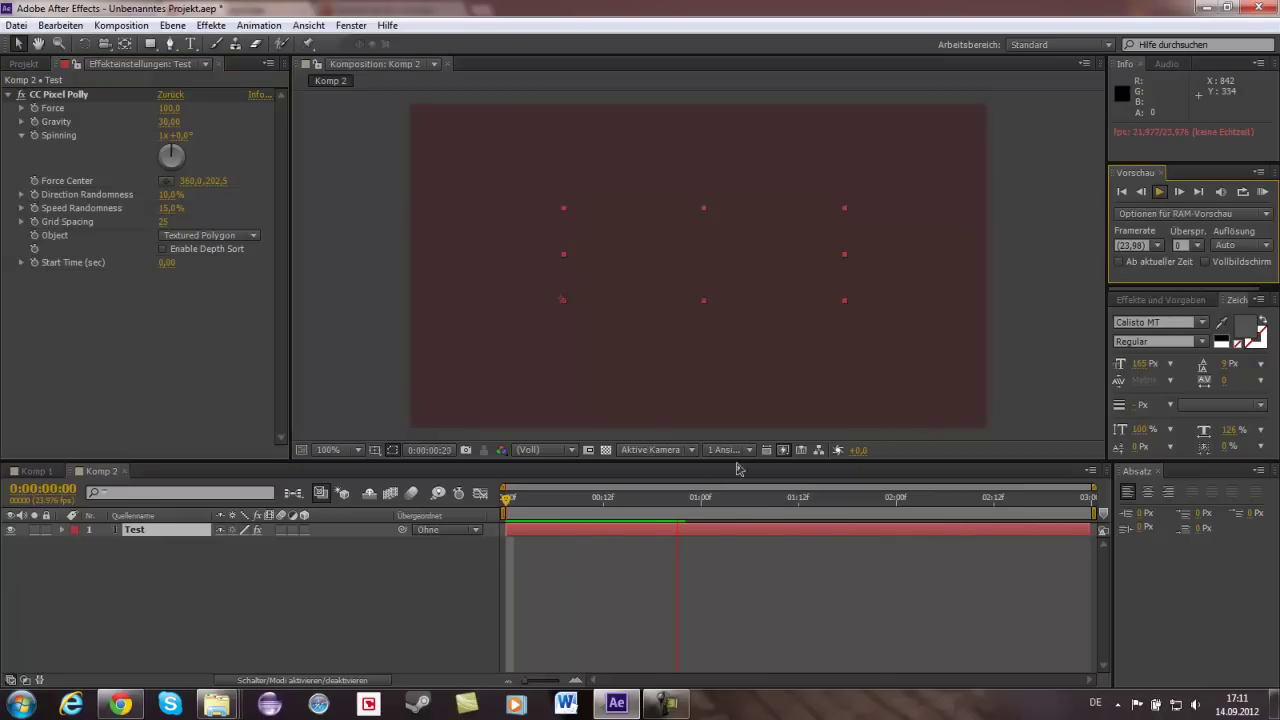
left_click(142, 146)
Drop CC Pixel Polly Gravity from 1 to 0.25, preview the slow drift, then rewind.
left_click_drag(170, 121, 150, 122)
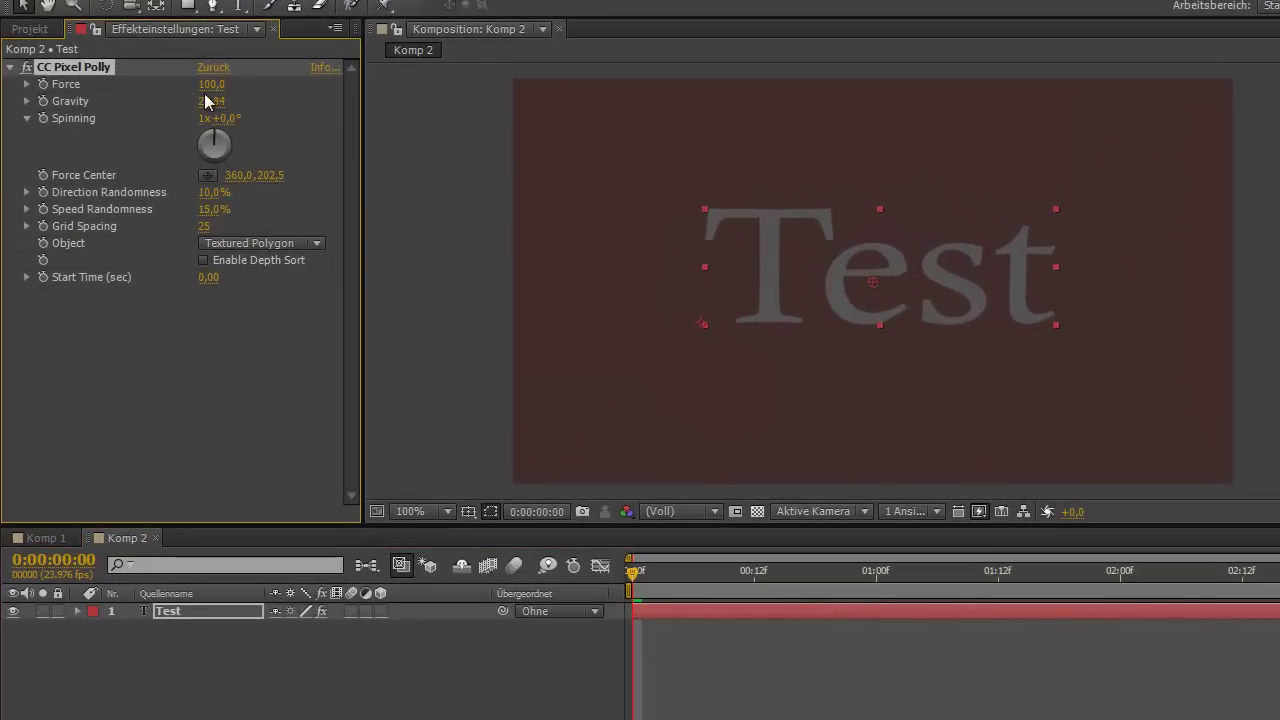
left_click(211, 101)
type("1")
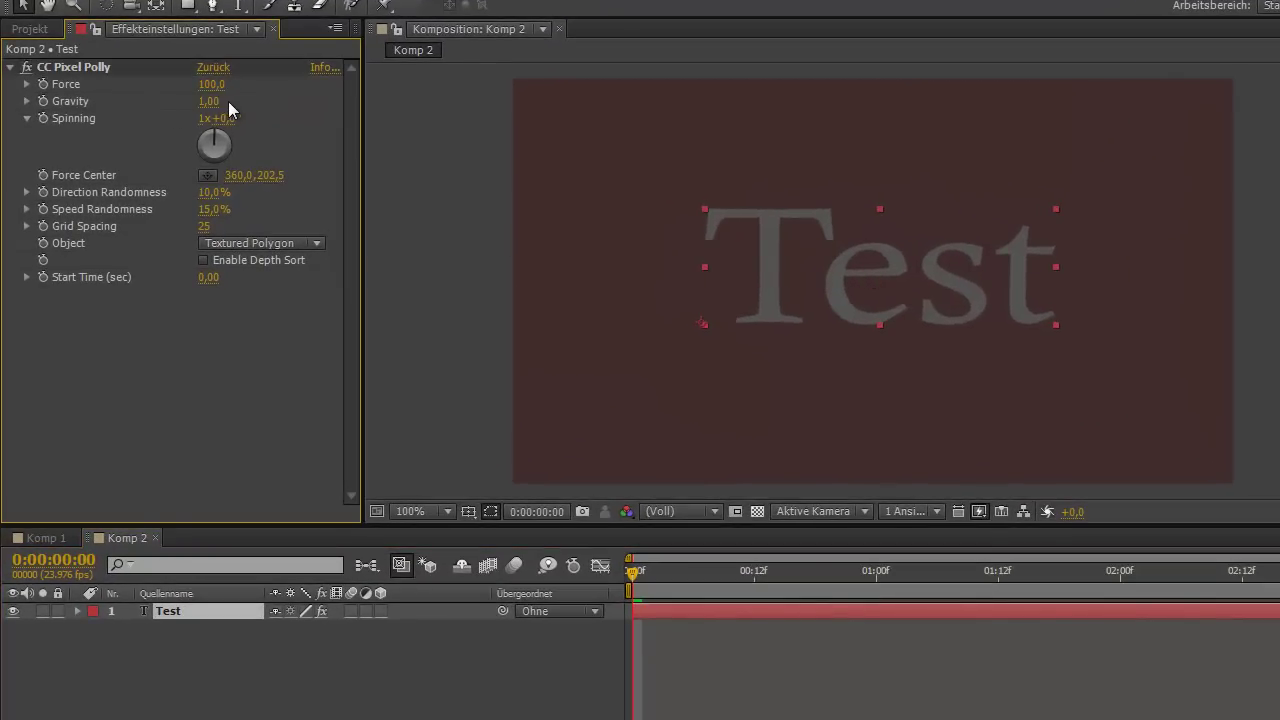
left_click_drag(207, 101, 155, 117)
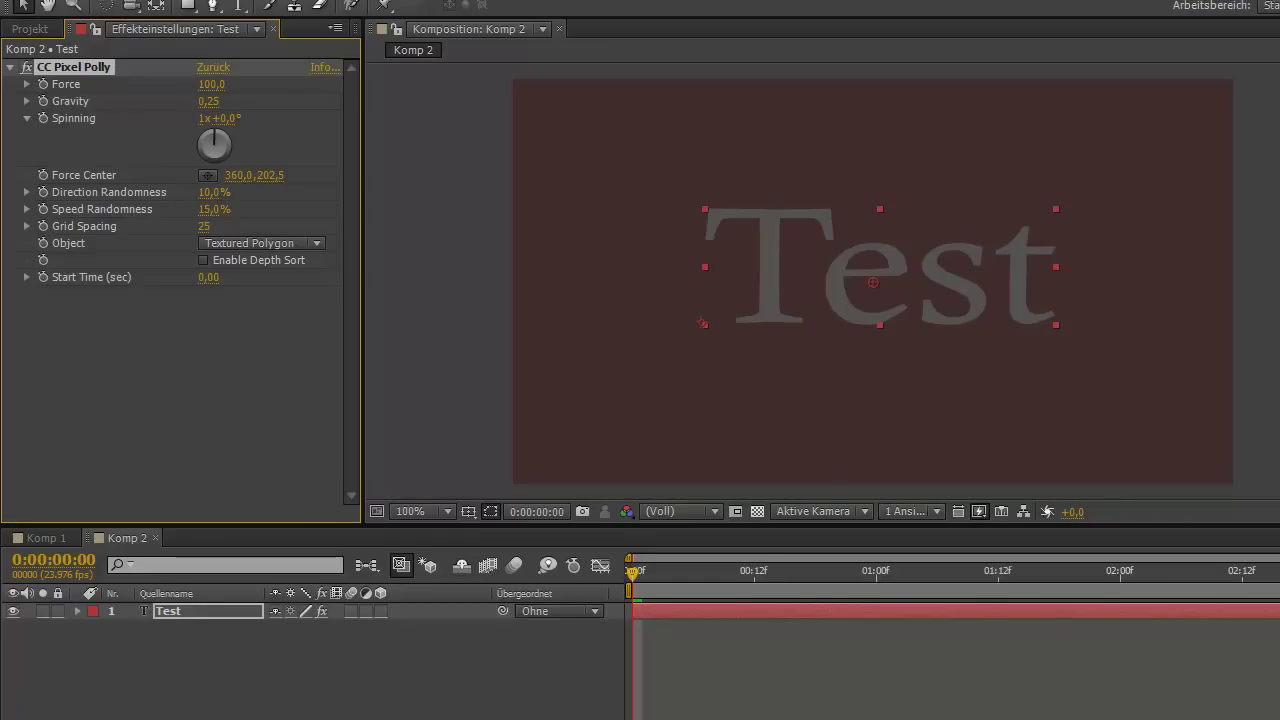
key("KP_0")
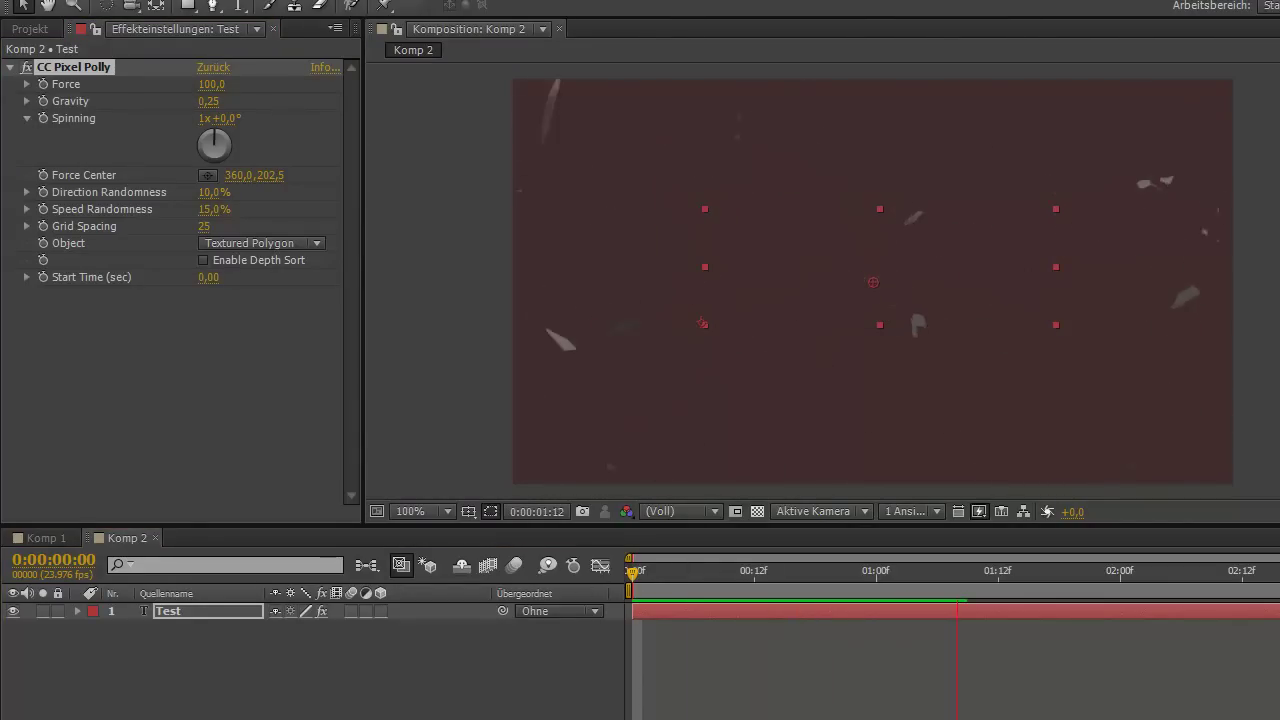
key("space")
left_click_drag(745, 574, 593, 591)
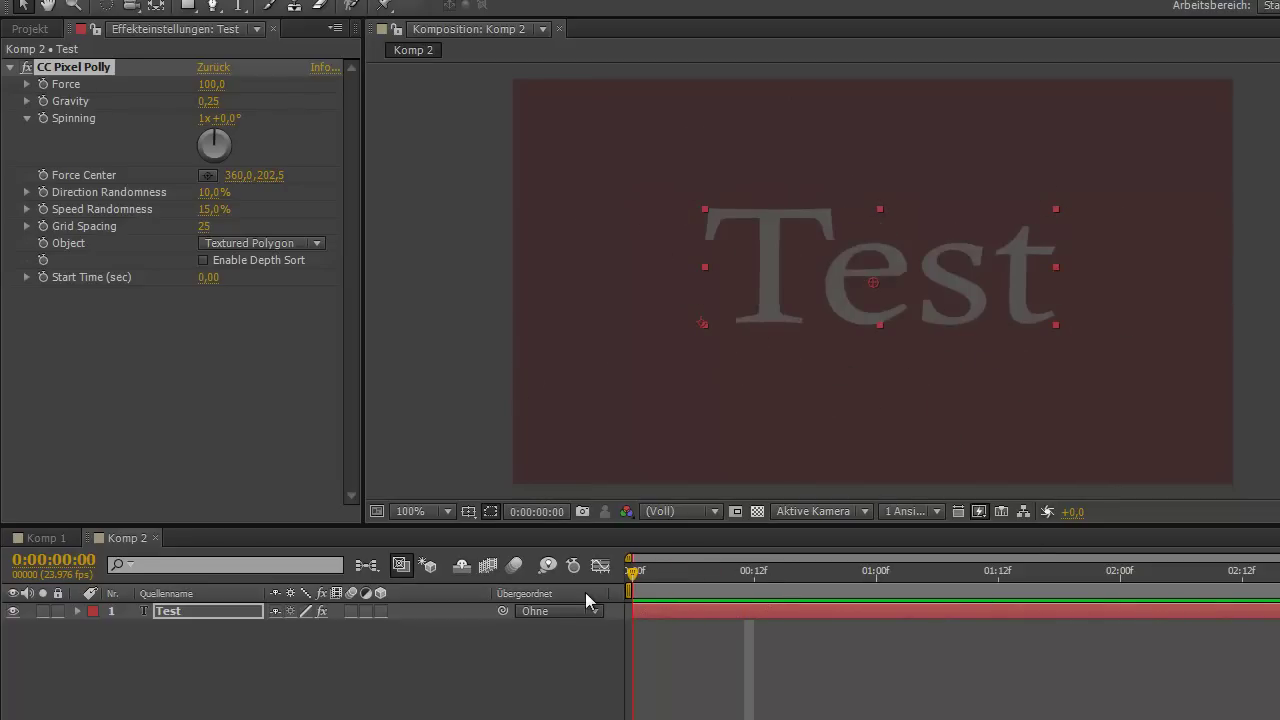